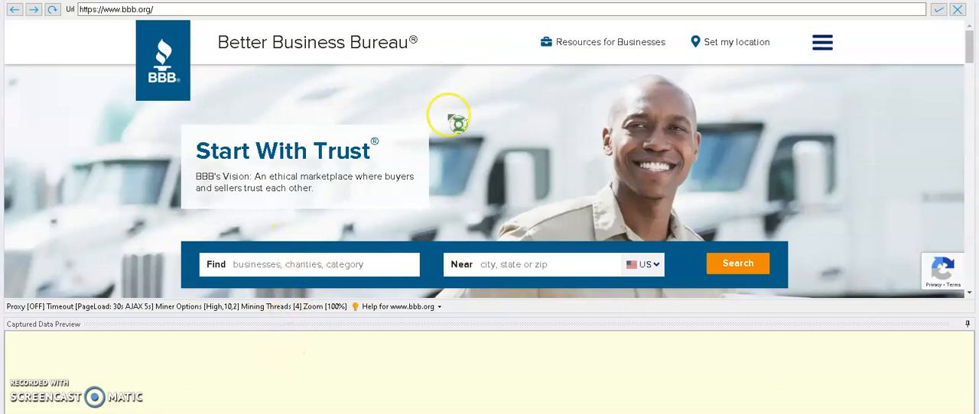
Enter "Landscaping Contractor" as the business category to find on the Better Business Bureau home page
scroll(448, 113, down, 3)
click(288, 142)
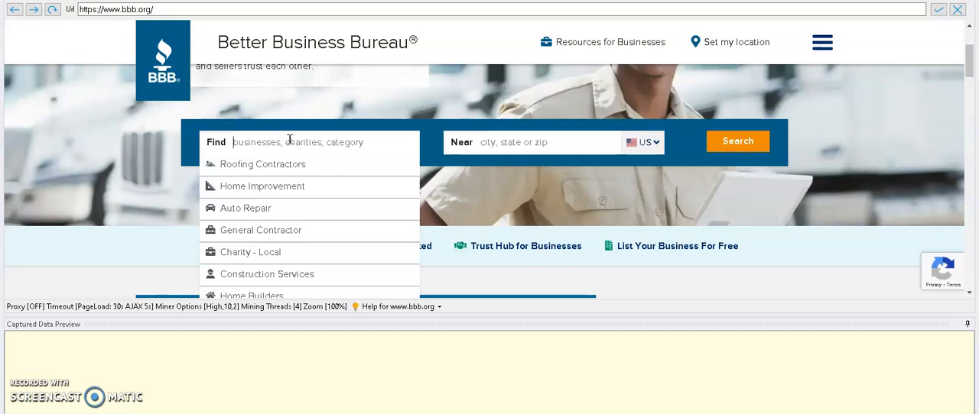
text(Lan)
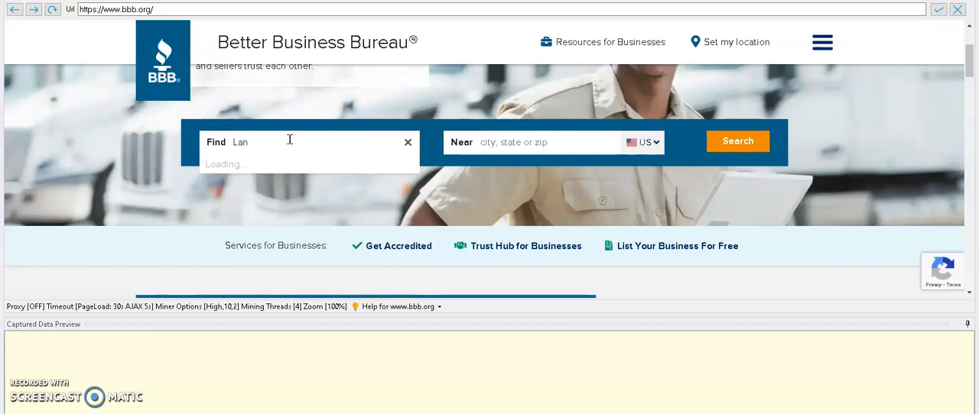
text(dscaping)
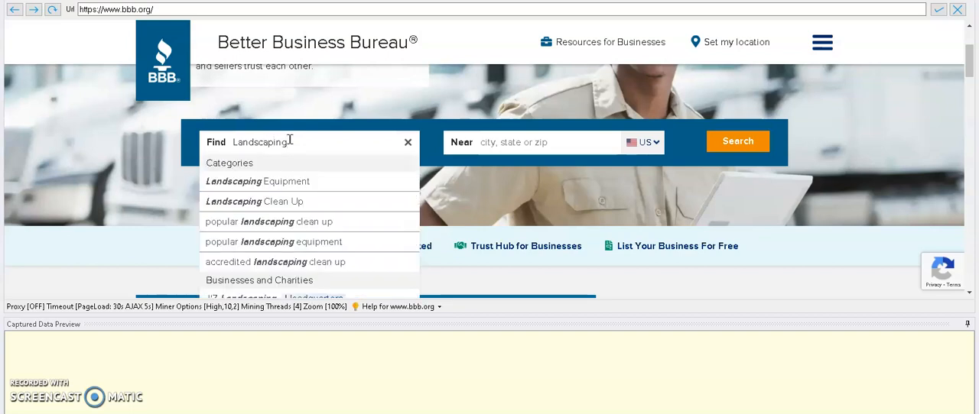
click(305, 142)
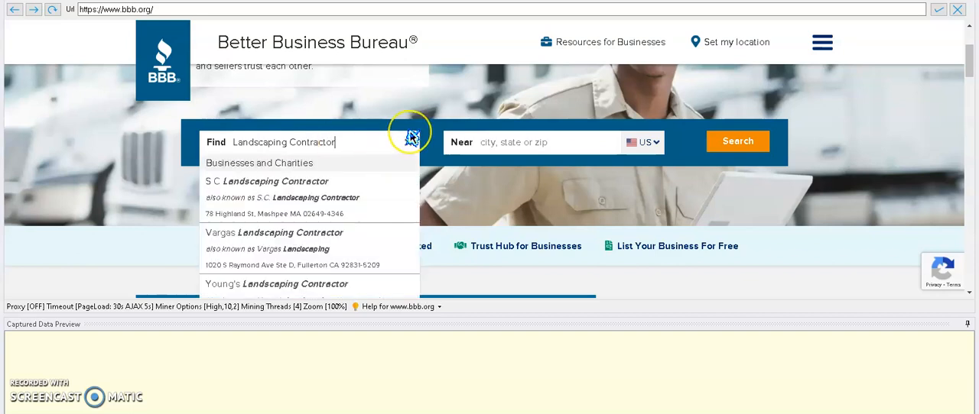
Set the search location to Woodinville, WA and run the business search
click(561, 146)
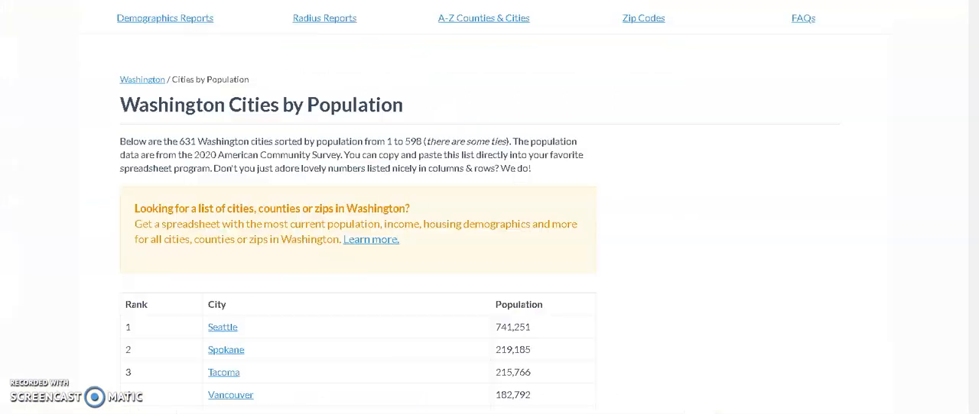
scroll(260, 274, down, 9)
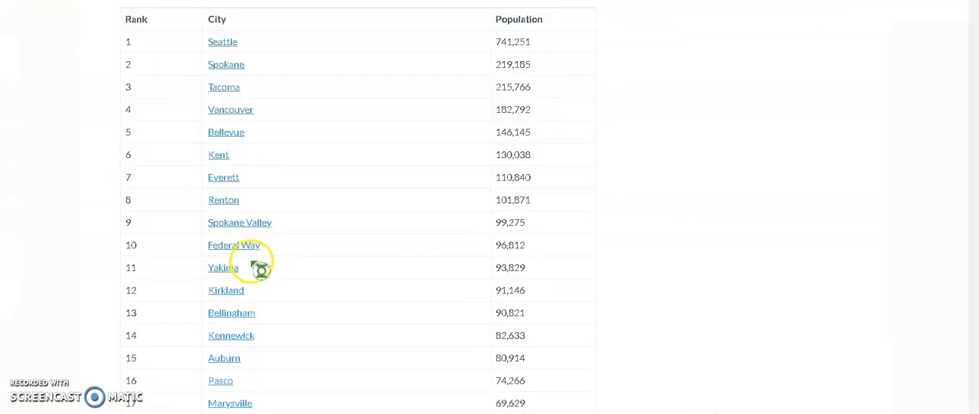
scroll(261, 270, down, 15)
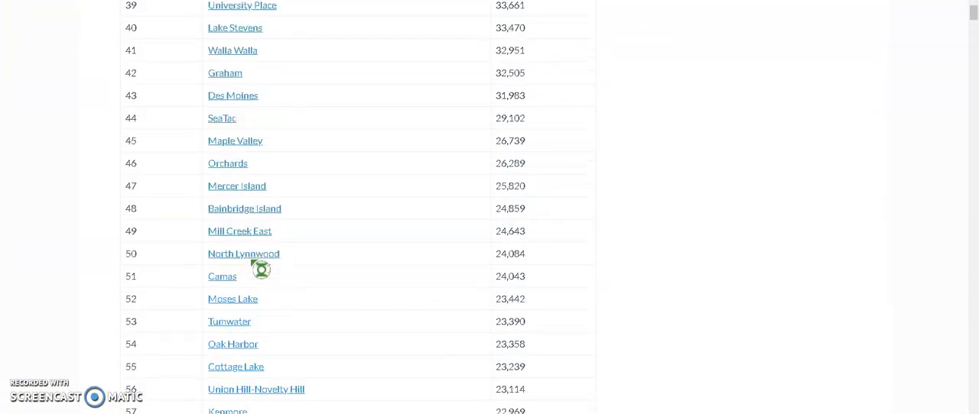
scroll(253, 264, down, 8)
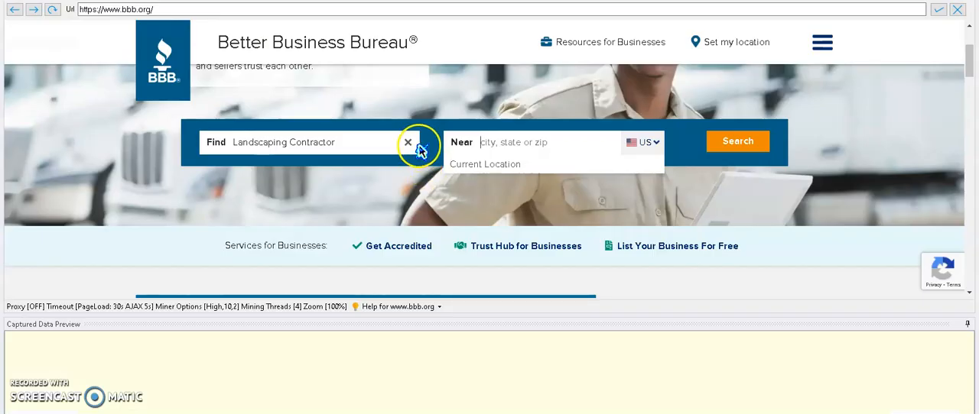
text(W)
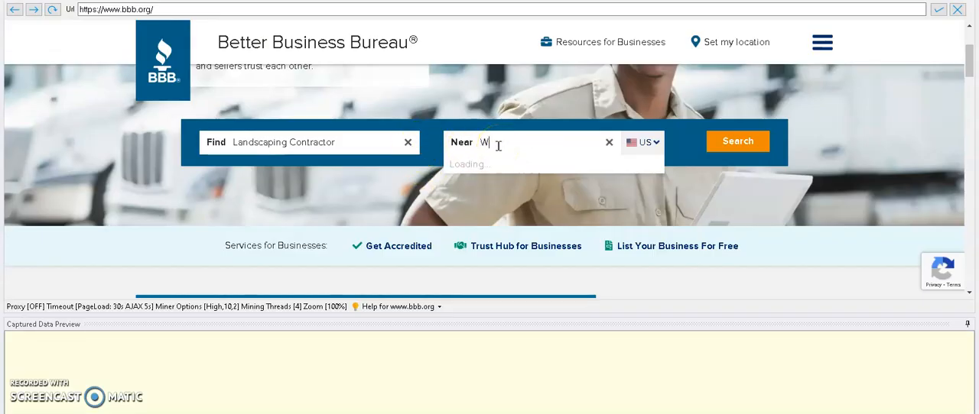
text(oodin)
click(491, 184)
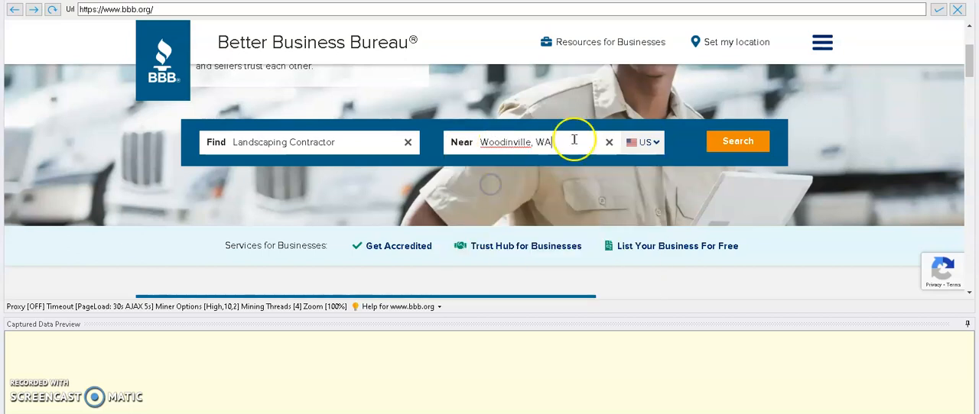
click(751, 143)
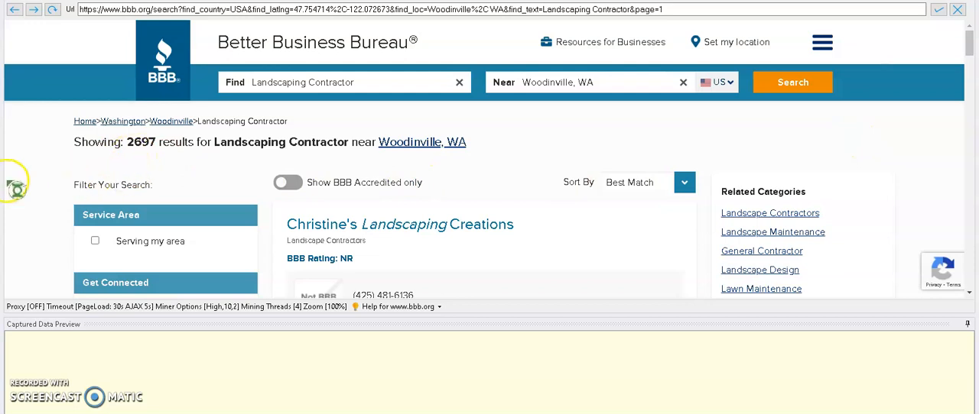
Filter the search results by the categories Landscape Contractors and Landscape Design
scroll(19, 186, down, 4)
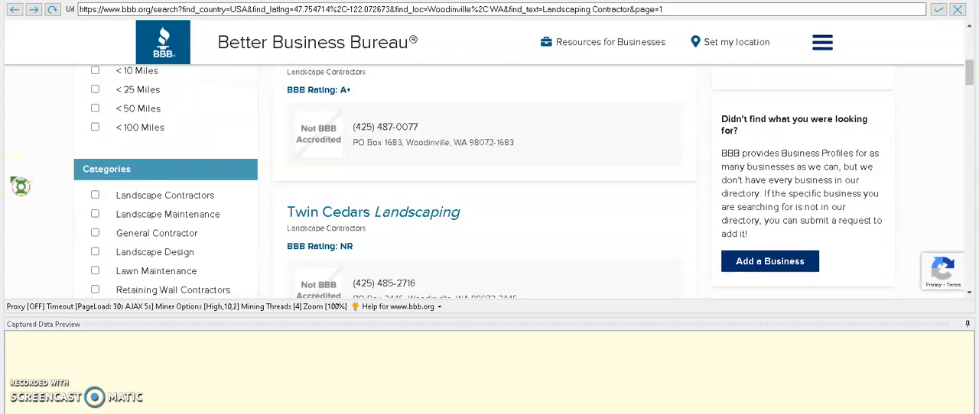
scroll(20, 186, down, 1)
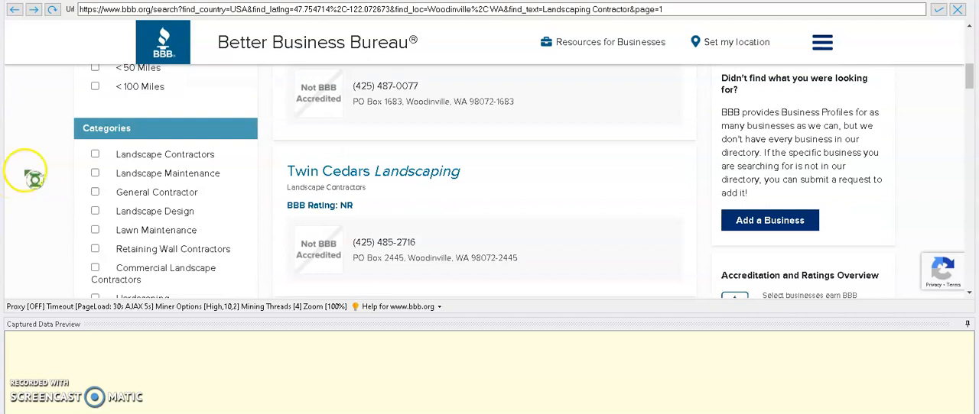
click(94, 155)
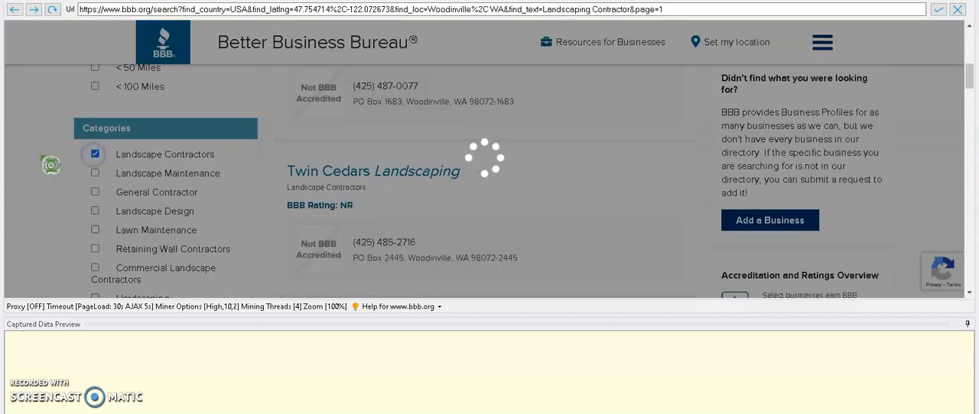
scroll(42, 164, down, 10)
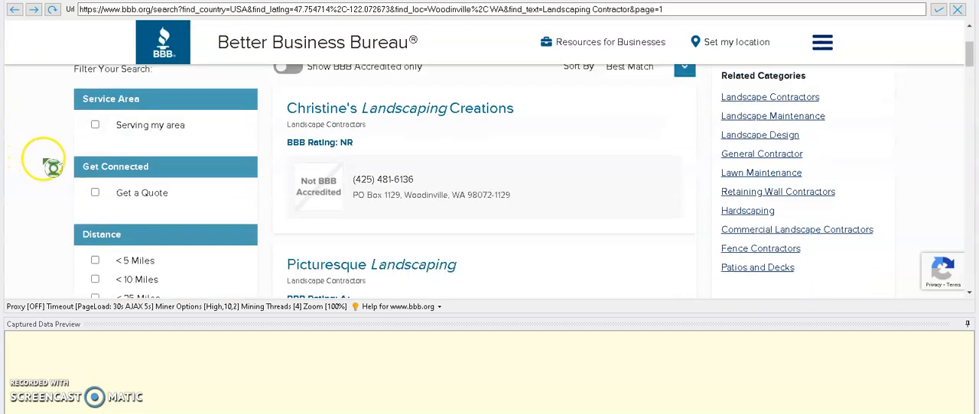
scroll(52, 167, up, 1)
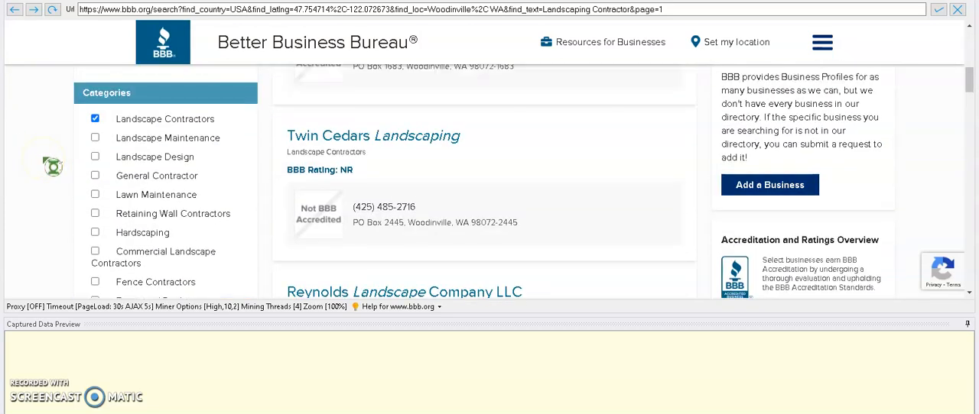
click(95, 156)
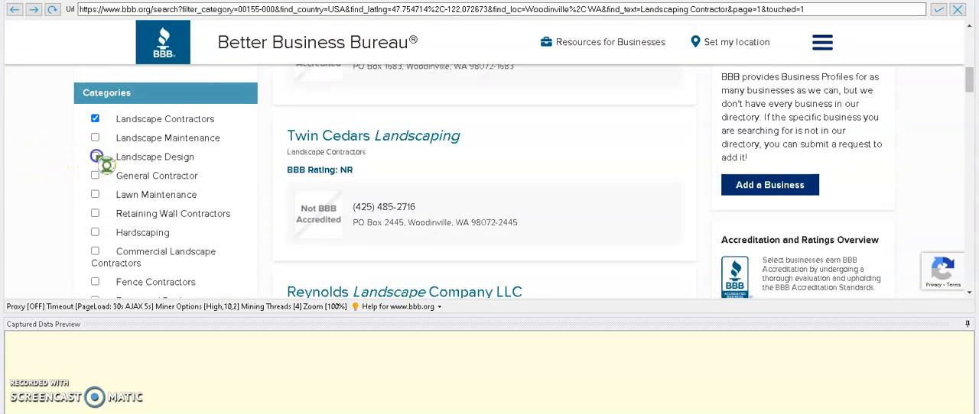
Add the General Contractor and Landscape Maintenance categories to the result filters
scroll(47, 172, down, 5)
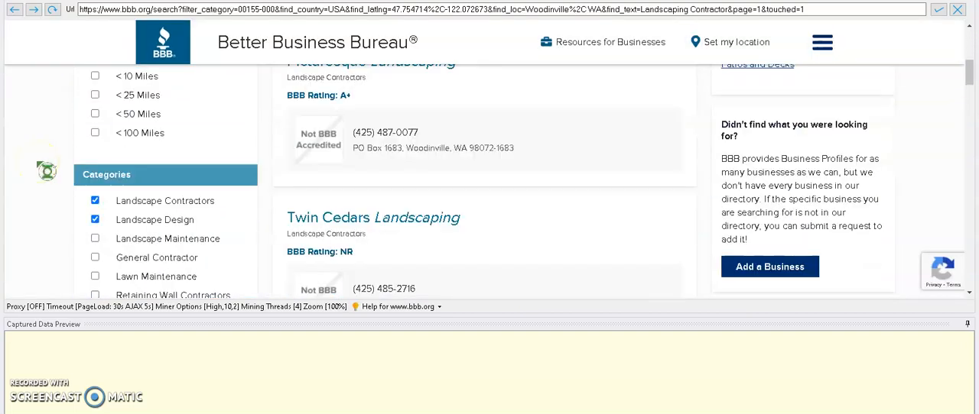
click(95, 176)
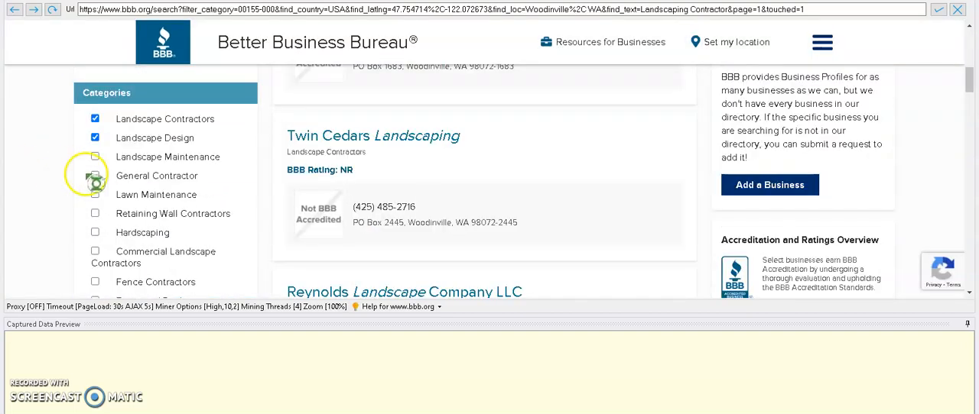
scroll(32, 157, down, 5)
scroll(40, 162, up, 5)
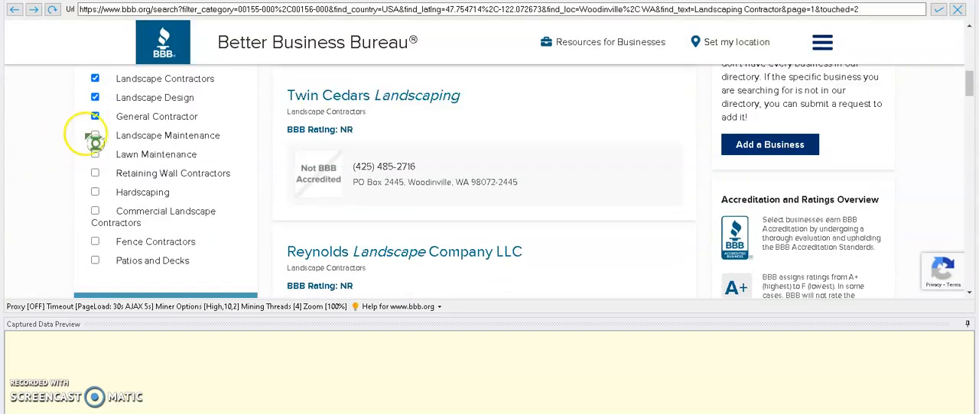
click(94, 136)
Add the Commercial Landscape Contractors and Lawn Maintenance categories to the result filters
scroll(27, 153, down, 5)
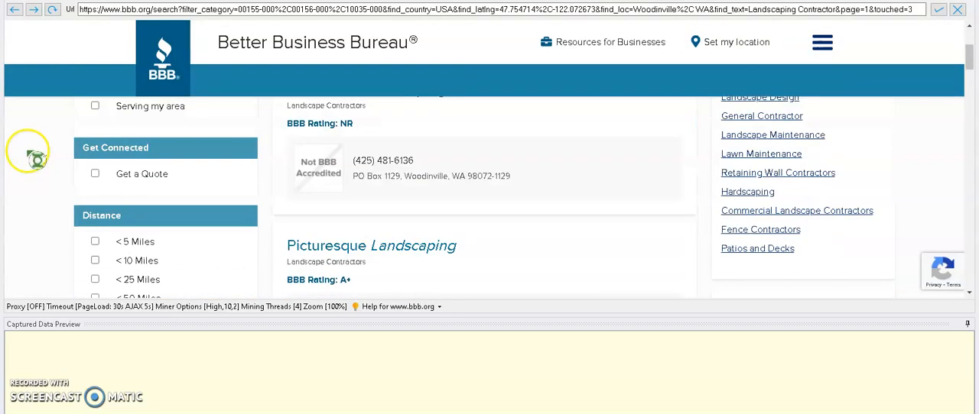
scroll(36, 155, down, 2)
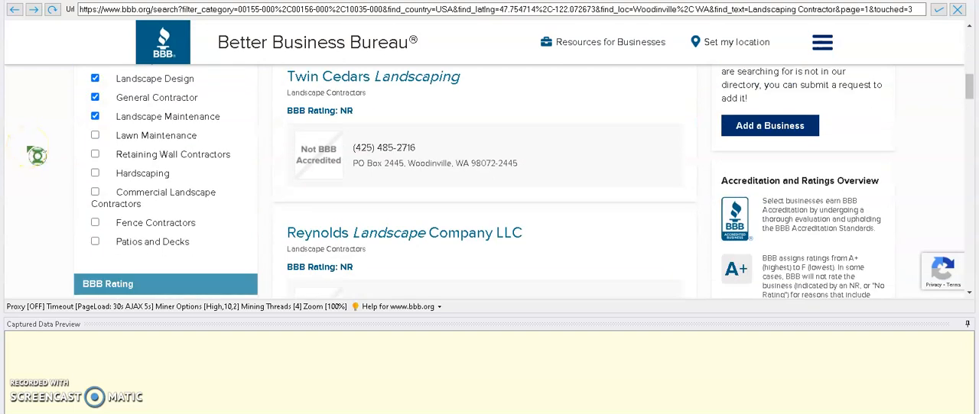
click(95, 192)
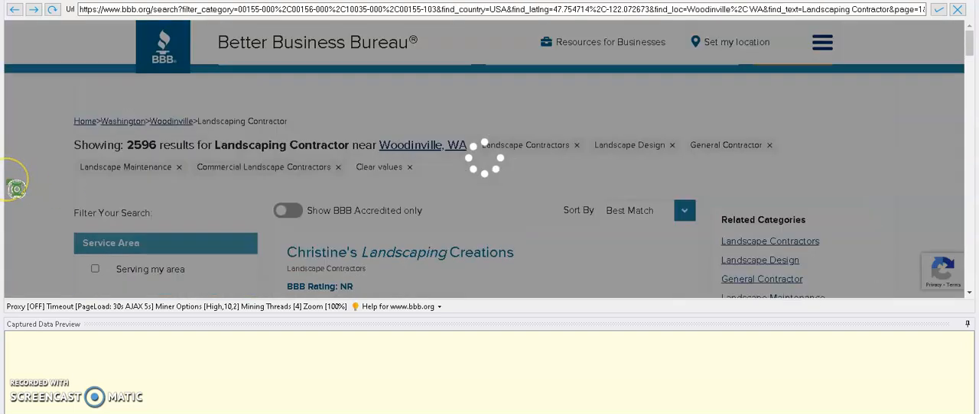
scroll(16, 186, down, 7)
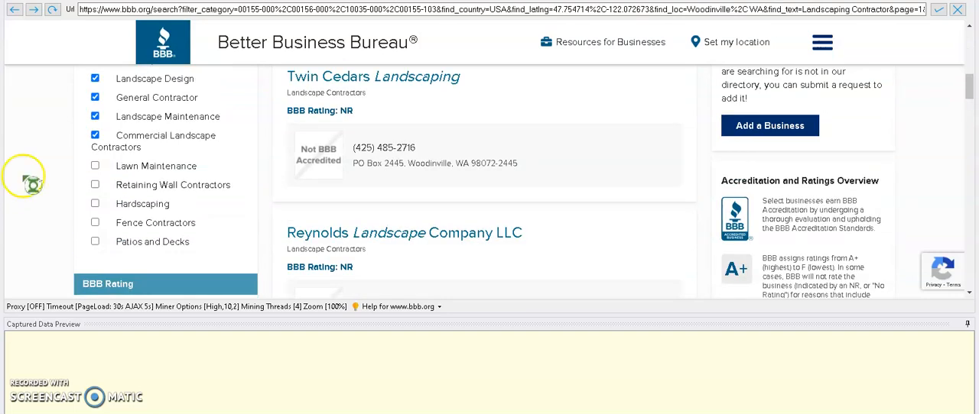
click(94, 166)
Limit the results to businesses less than 5 miles away
scroll(61, 172, down, 9)
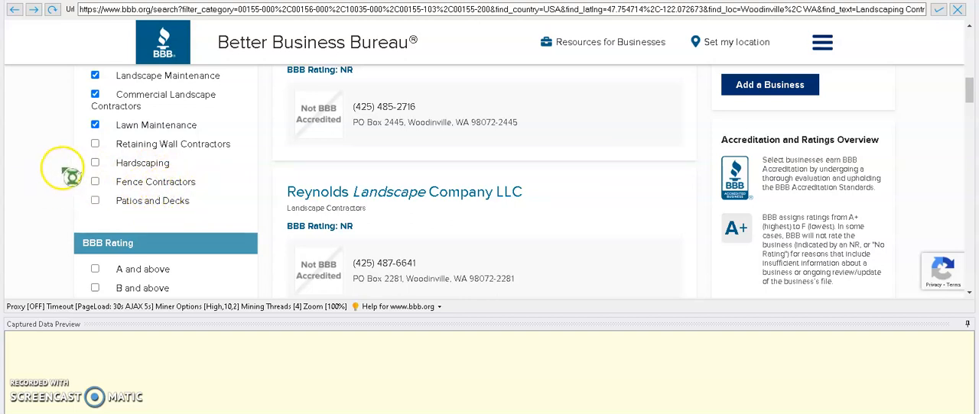
scroll(54, 176, up, 2)
scroll(60, 178, up, 2)
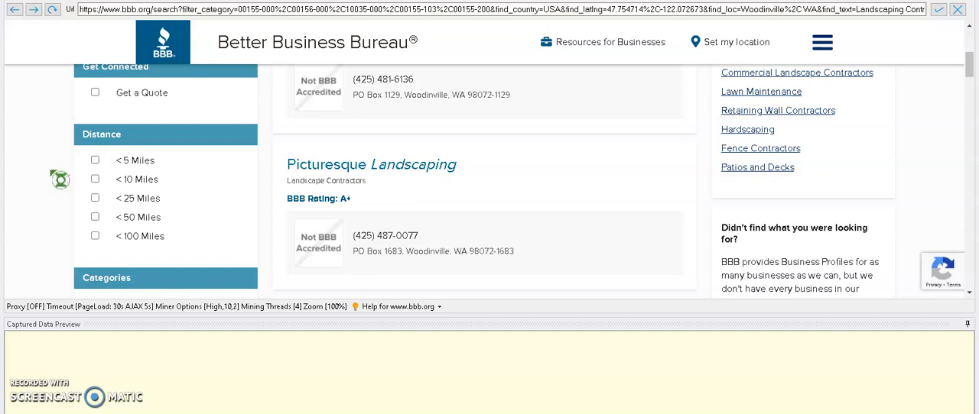
click(95, 160)
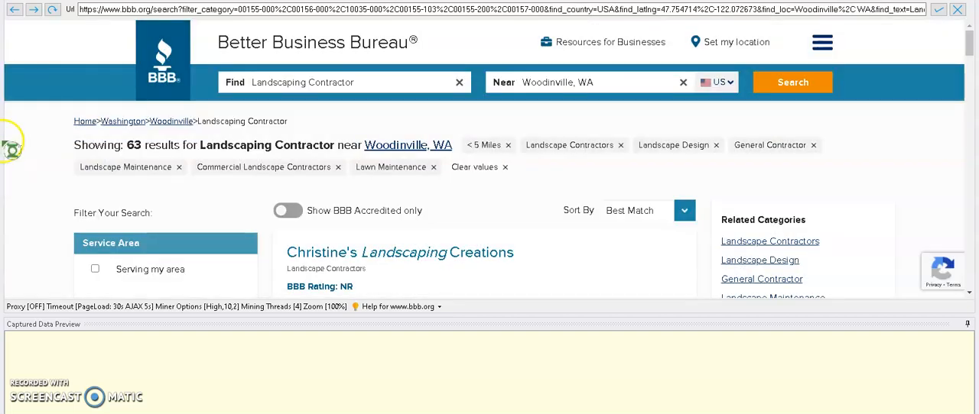
Remove the 5-mile distance filter and limit the results to businesses less than 10 miles away
scroll(73, 214, down, 2)
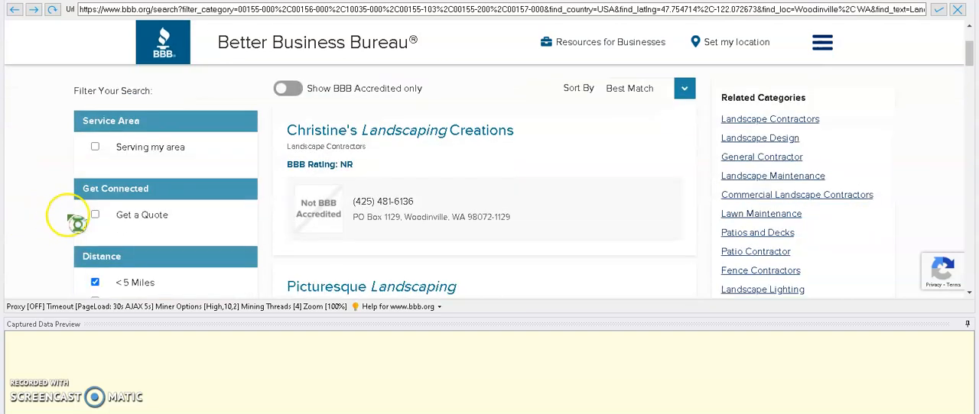
scroll(76, 199, down, 1)
click(95, 180)
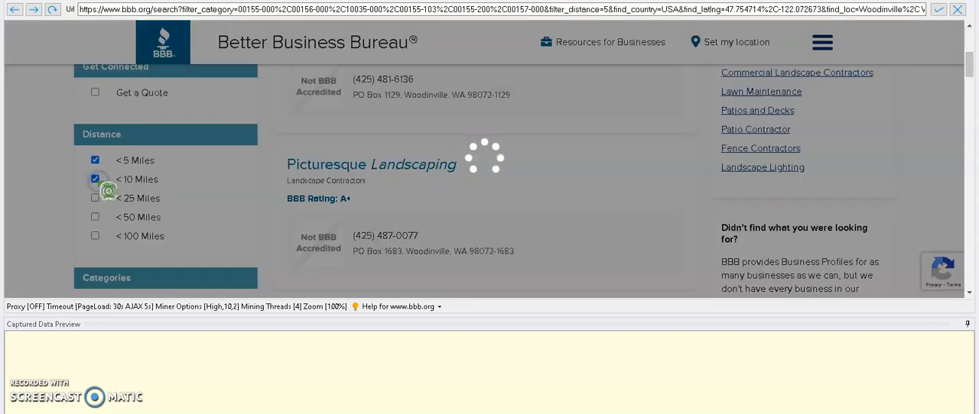
scroll(99, 184, down, 3)
click(97, 161)
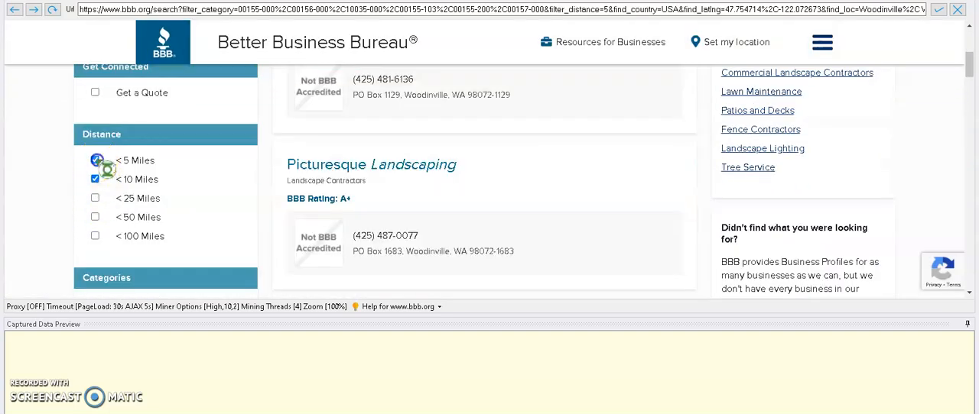
scroll(35, 157, down, 3)
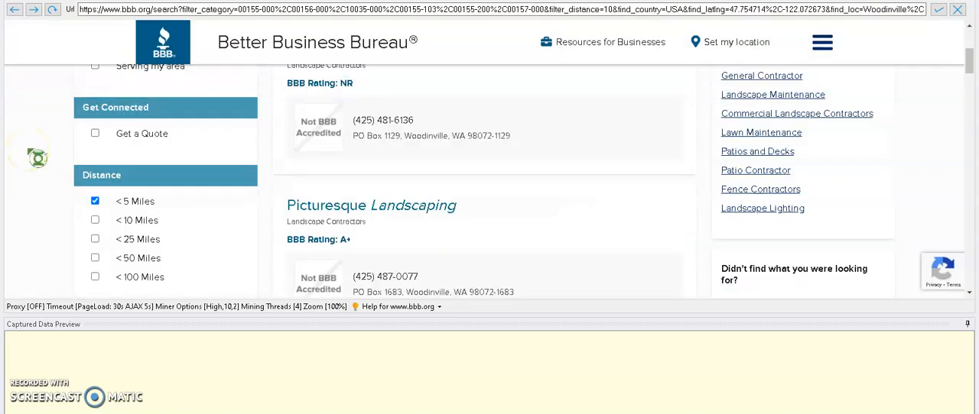
click(94, 201)
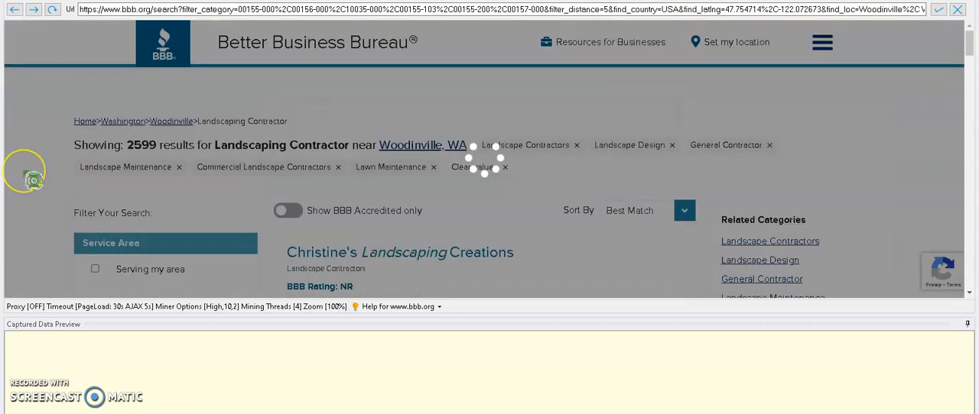
scroll(33, 180, down, 3)
scroll(33, 180, down, 2)
click(94, 139)
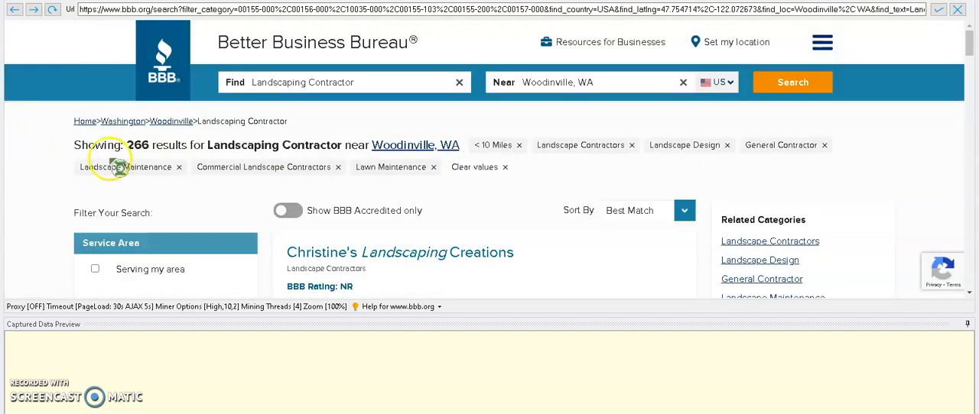
Open the profile page of the first listed business, Christine's Landscaping Creations
scroll(61, 130, down, 1)
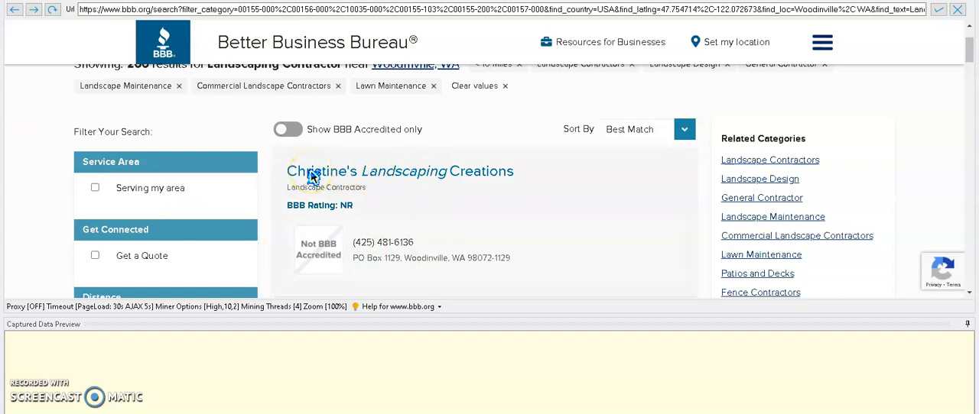
click(374, 174)
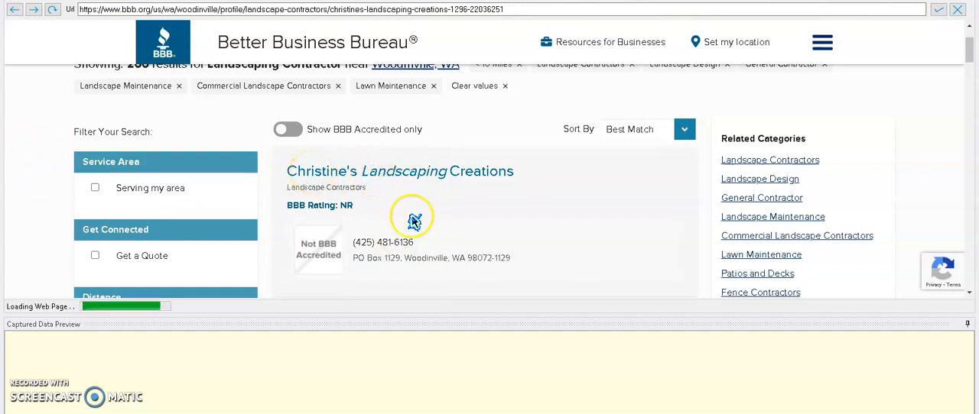
Examine the contact information and business details on the Christine's Landscaping Creations profile page
scroll(458, 222, down, 3)
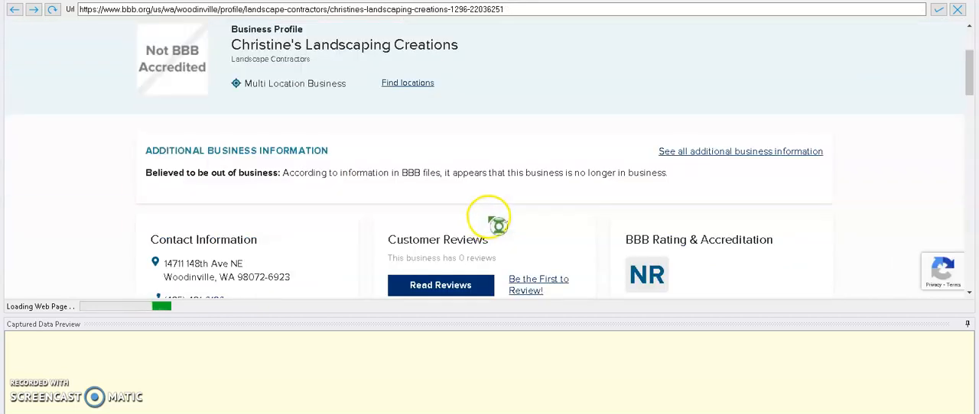
scroll(284, 225, up, 3)
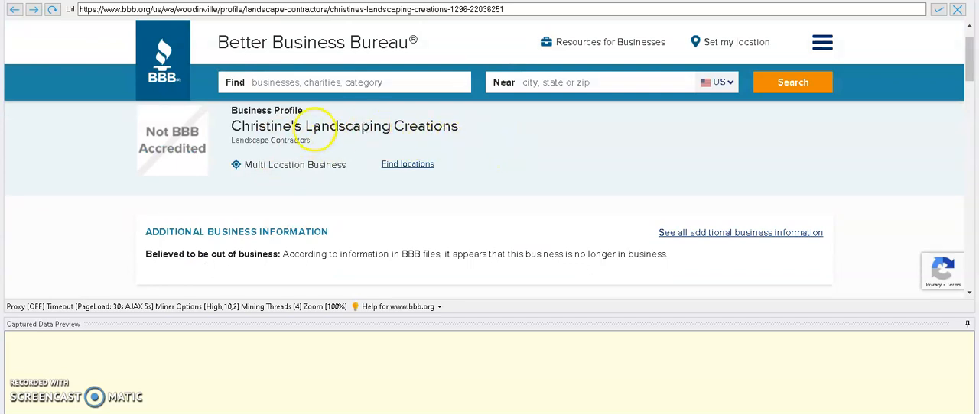
scroll(355, 208, down, 2)
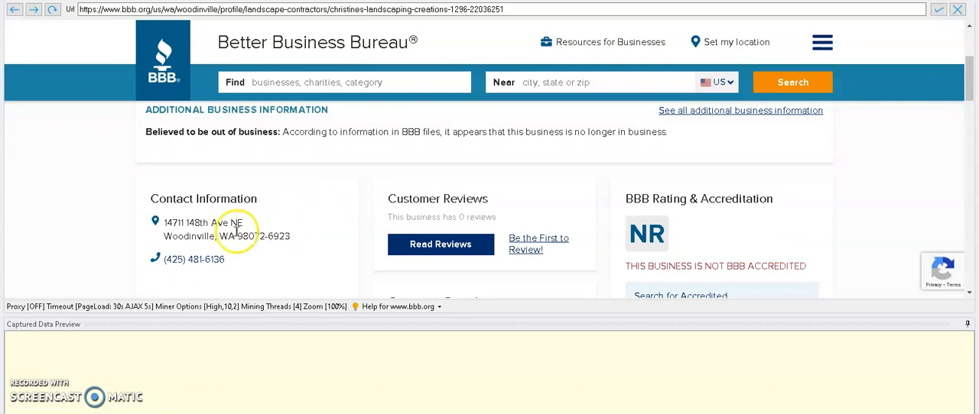
scroll(283, 242, down, 1)
scroll(246, 252, down, 5)
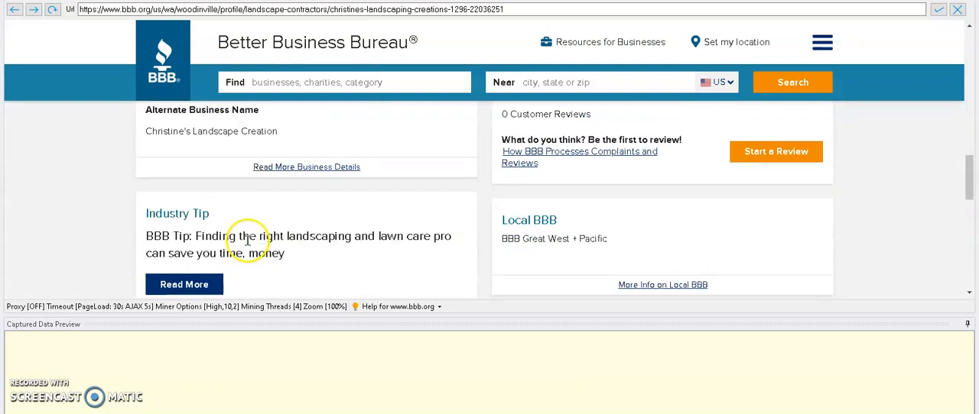
scroll(247, 240, up, 2)
scroll(247, 240, up, 1)
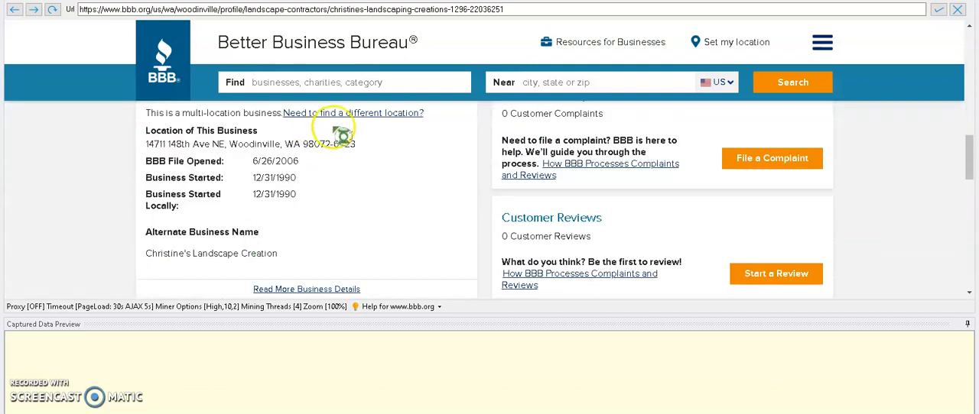
Return to the search results and open the profile page of the second listed business, Picturesque Landscaping
click(14, 10)
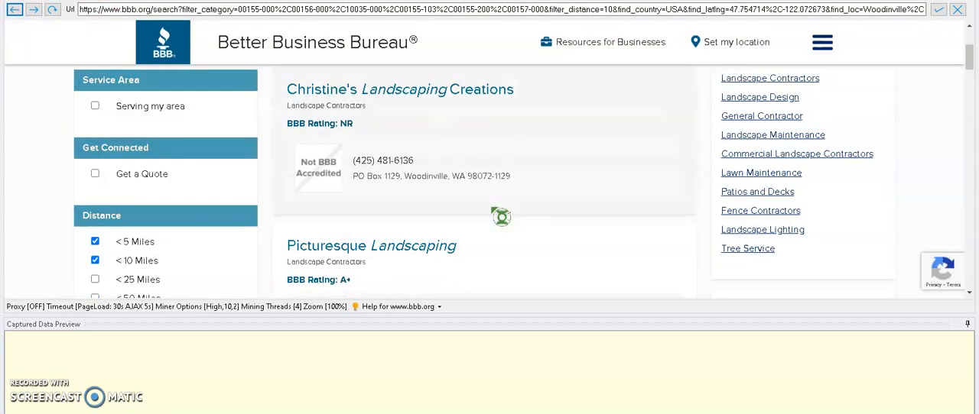
scroll(501, 217, down, 1)
scroll(501, 217, down, 1)
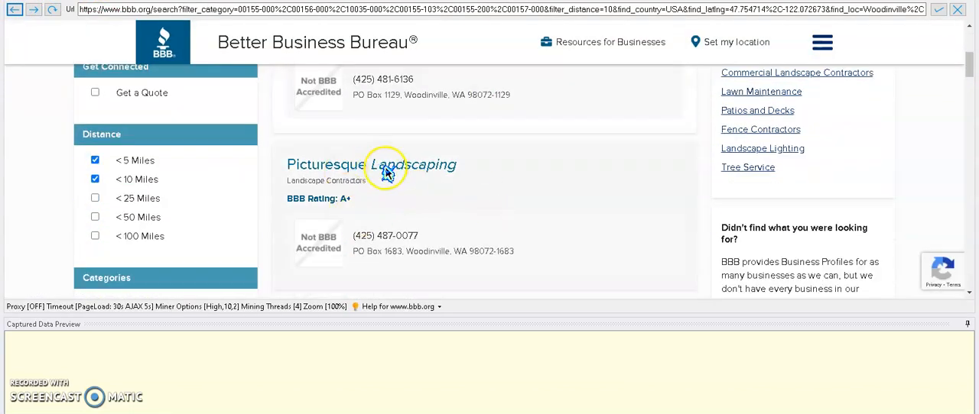
click(386, 175)
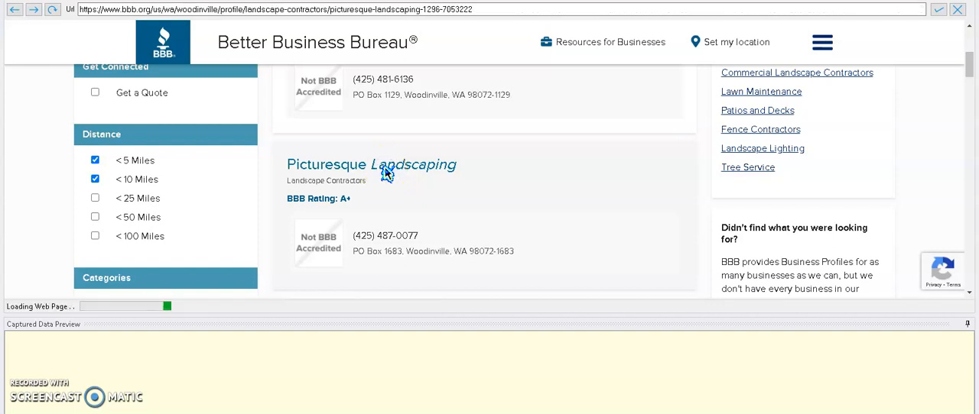
Examine the Picturesque Landscaping profile for its website, e-mail link, business management and principal contact details
scroll(336, 206, down, 2)
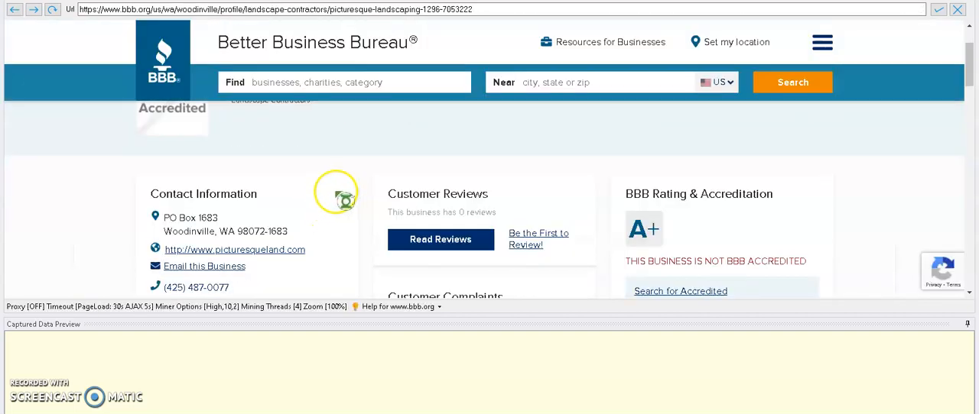
scroll(345, 200, up, 1)
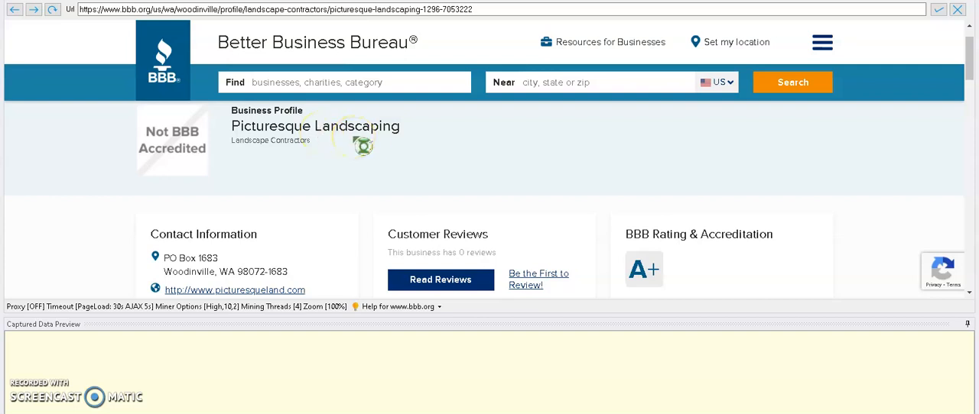
scroll(332, 160, down, 2)
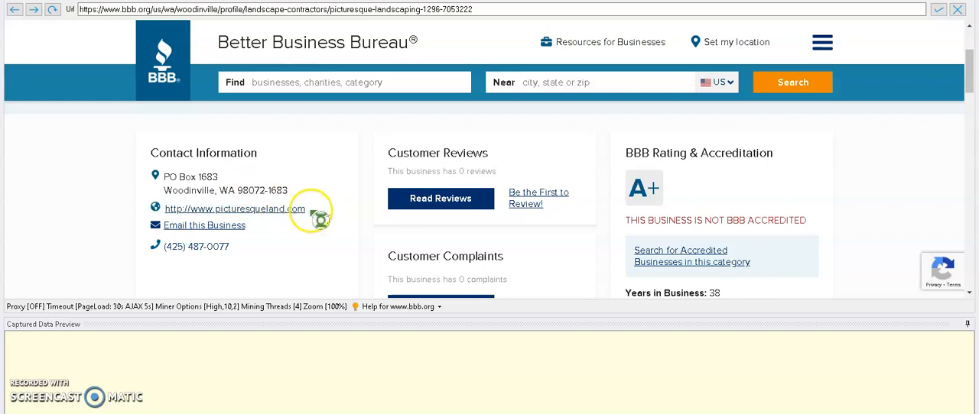
scroll(253, 214, down, 10)
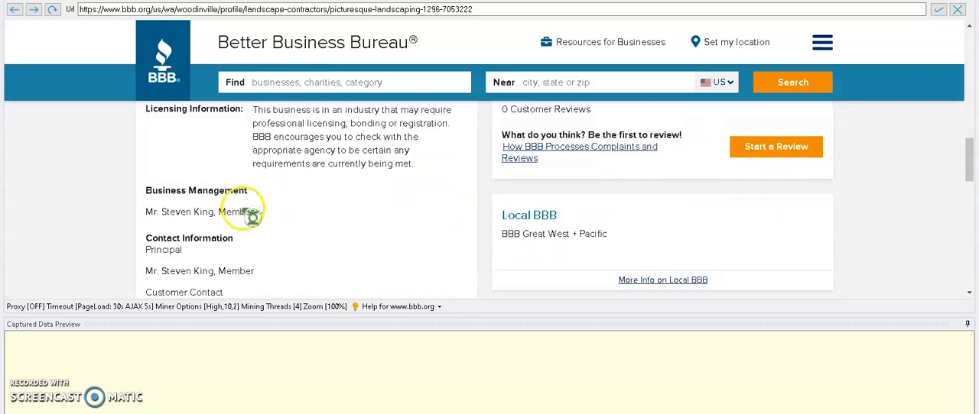
scroll(203, 235, down, 1)
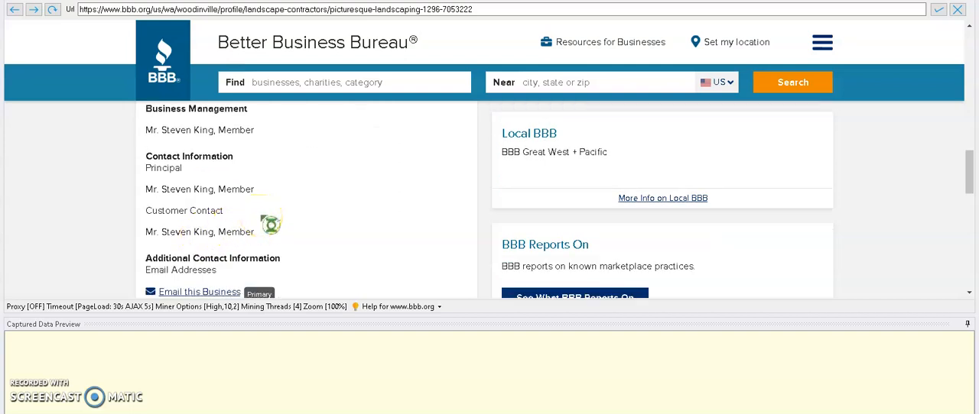
double_click(236, 193)
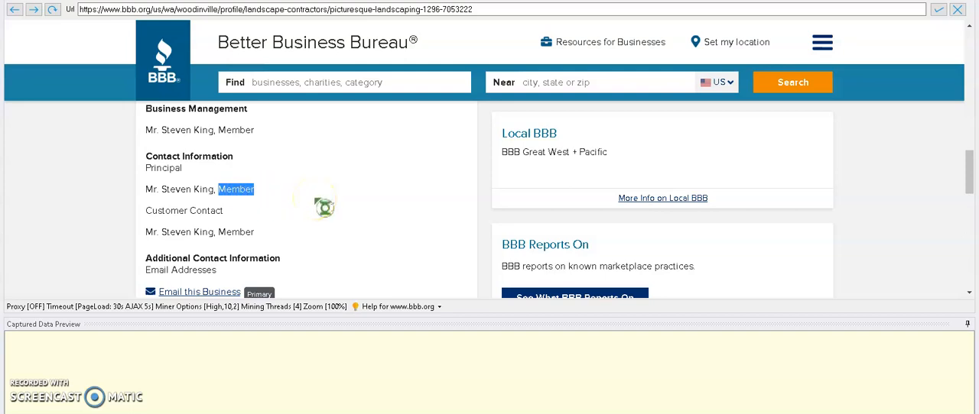
click(314, 205)
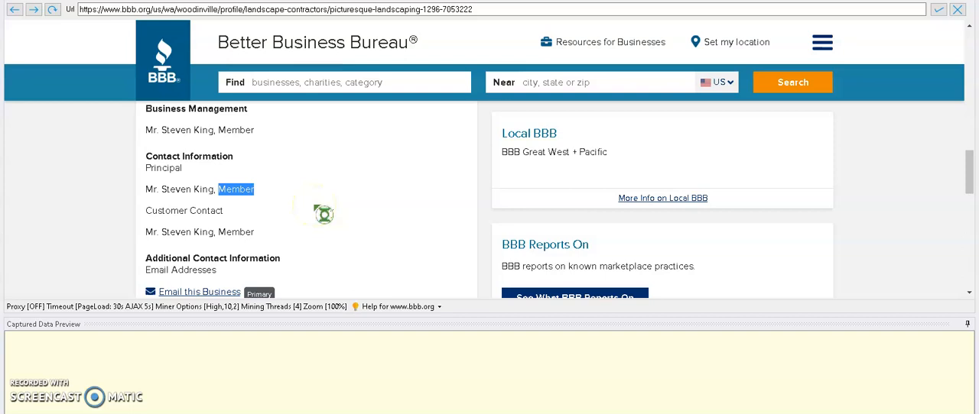
click(374, 220)
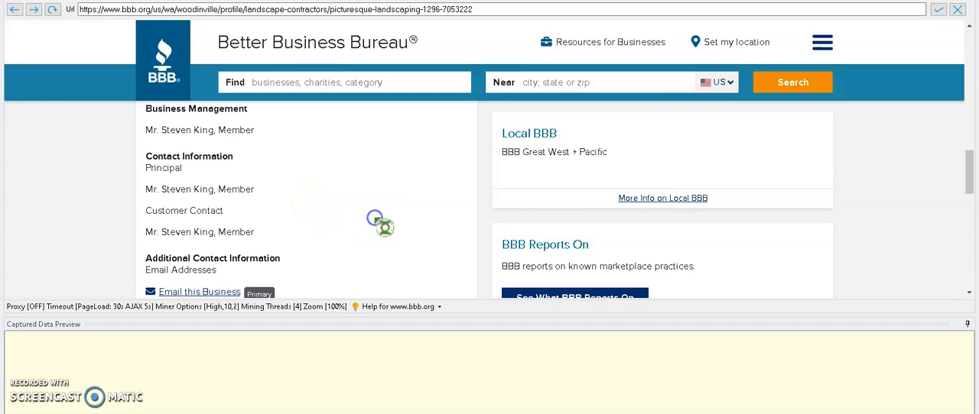
double_click(164, 169)
click(162, 185)
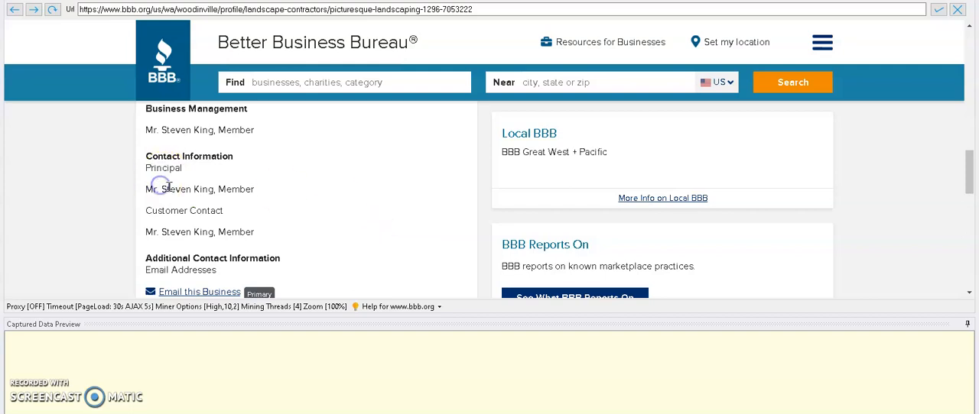
click(239, 192)
scroll(357, 243, up, 2)
Return to the search results and capture the text of the business name links as an item named Company
click(15, 9)
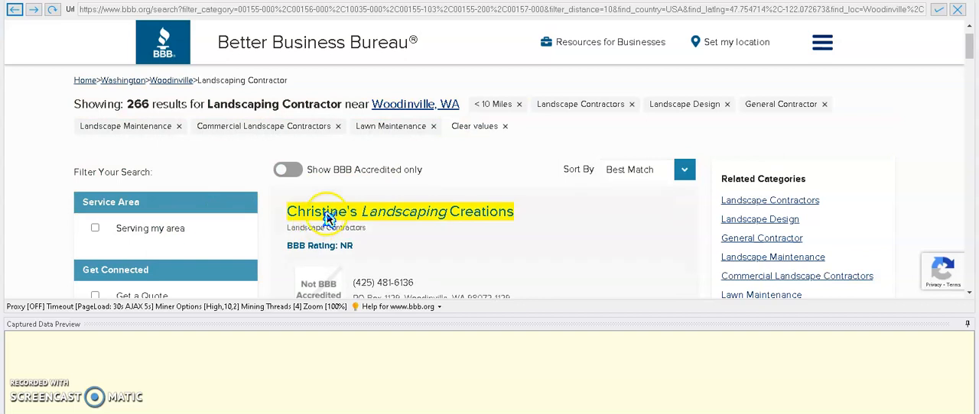
scroll(413, 233, down, 1)
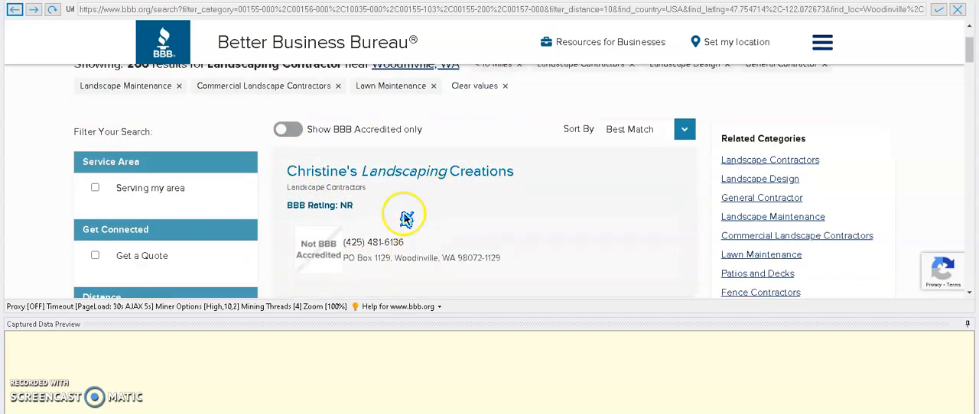
click(406, 173)
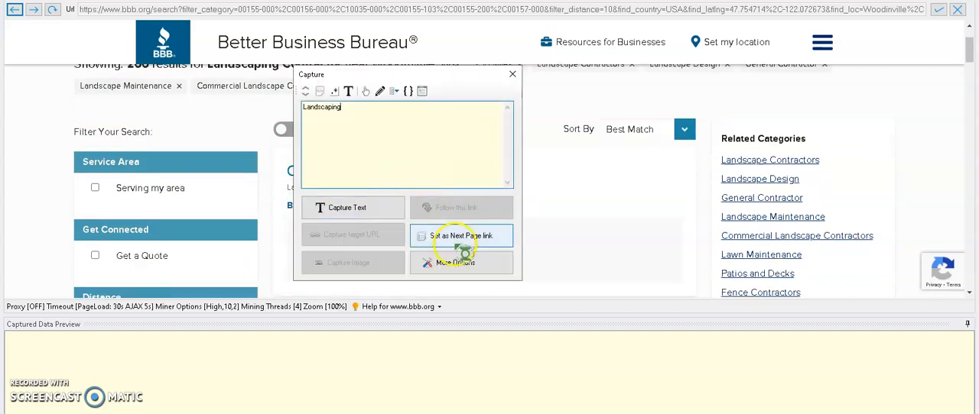
click(512, 74)
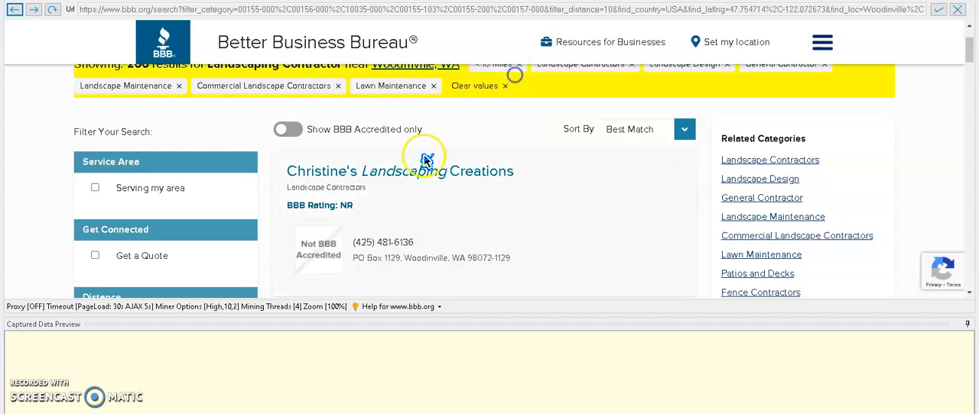
click(341, 176)
click(317, 213)
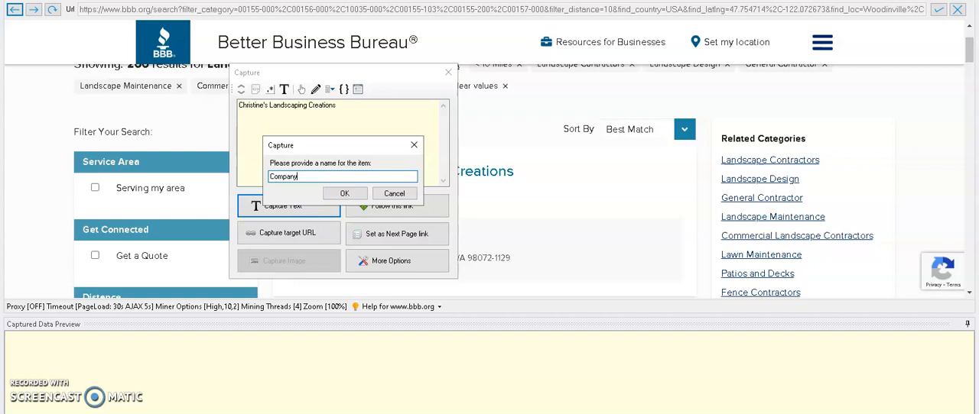
text(Company)
key(Return)
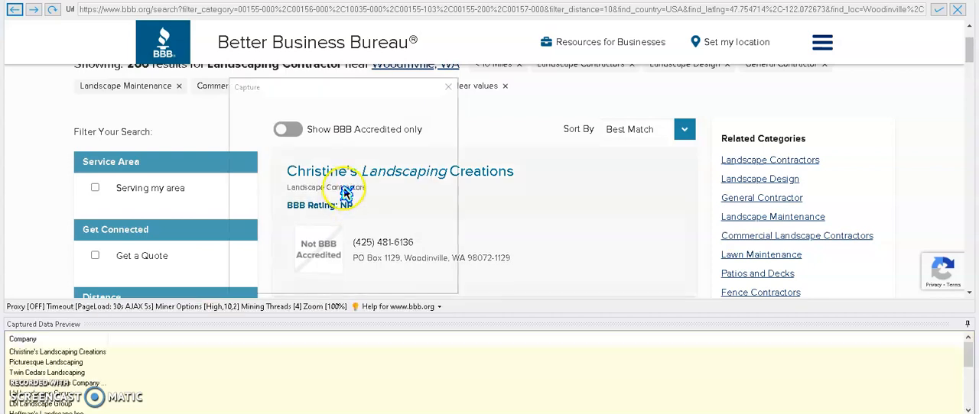
Capture the category text below the first business name as an item named Category
click(344, 189)
click(298, 222)
text(Categ)
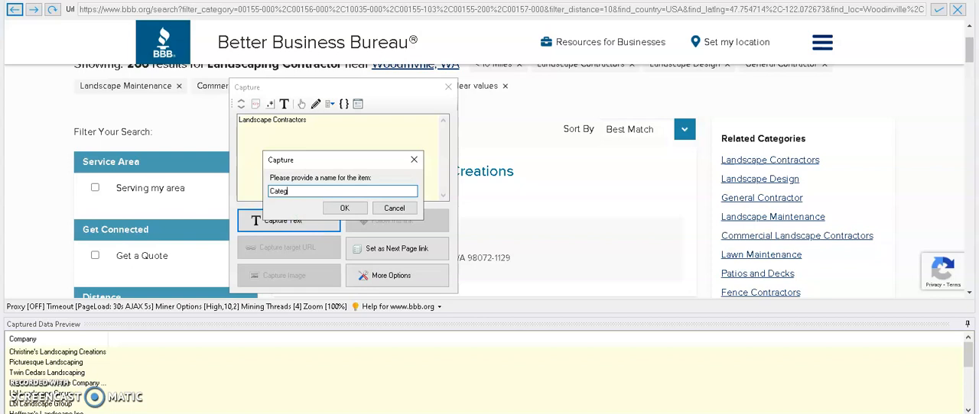
key(Return)
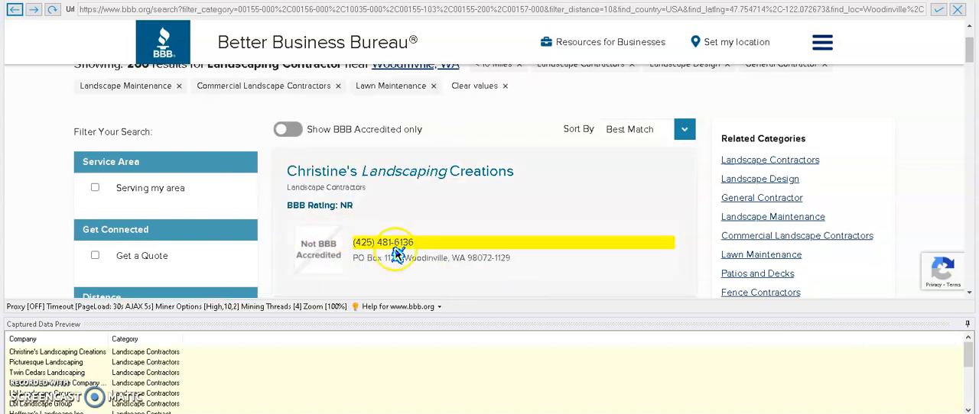
Capture the phone number text of the first listing as an item named Phone
click(393, 249)
click(348, 169)
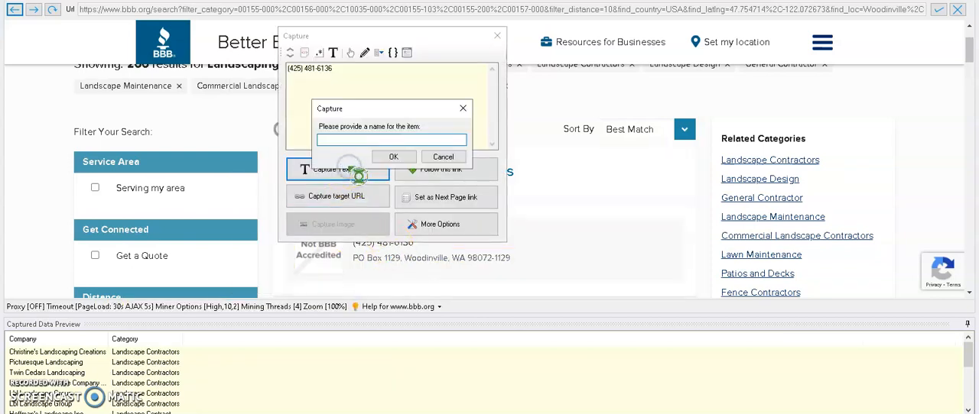
text(Phone)
key(Return)
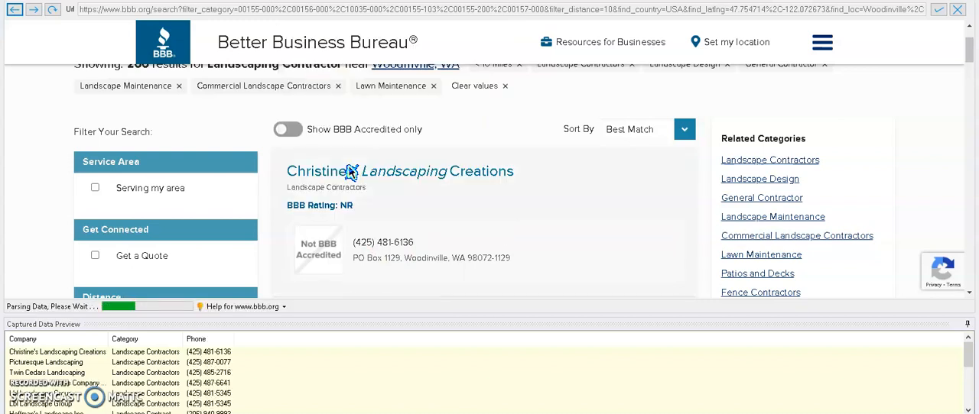
Capture the address text of the first listing as an item named Address
click(411, 259)
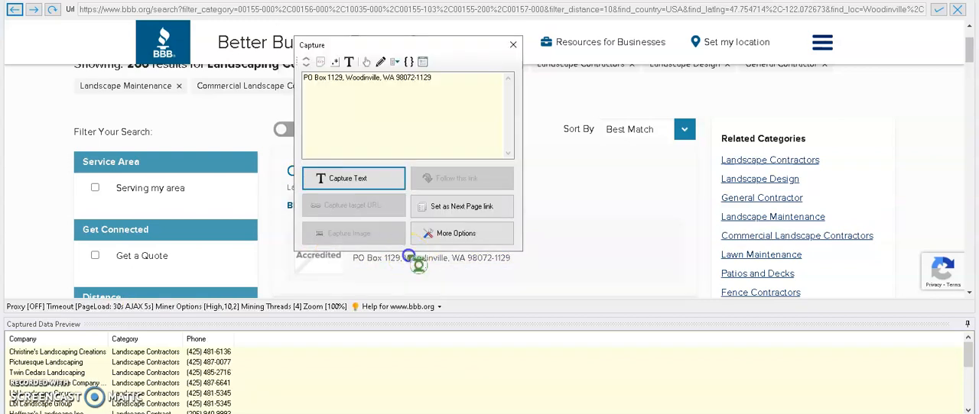
click(368, 179)
text(Address)
key(Return)
Make the scraper follow the Picturesque Landscaping name link to its business profile page
scroll(534, 191, down, 2)
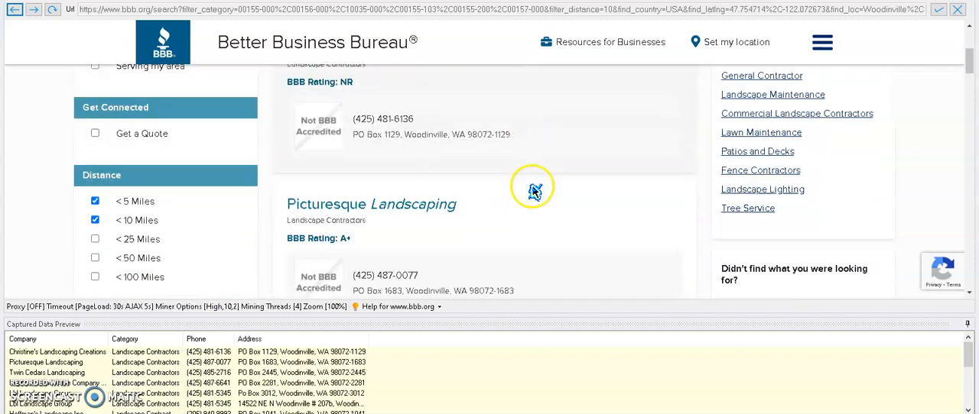
scroll(502, 212, up, 2)
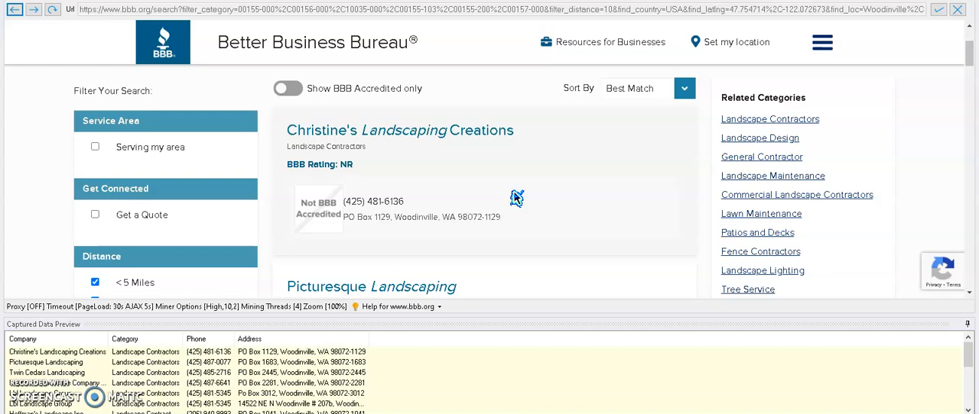
scroll(516, 198, down, 1)
click(399, 217)
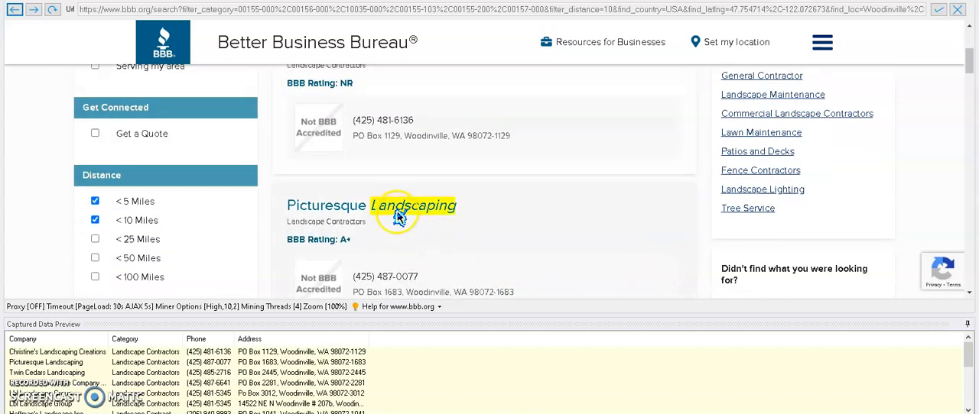
click(344, 216)
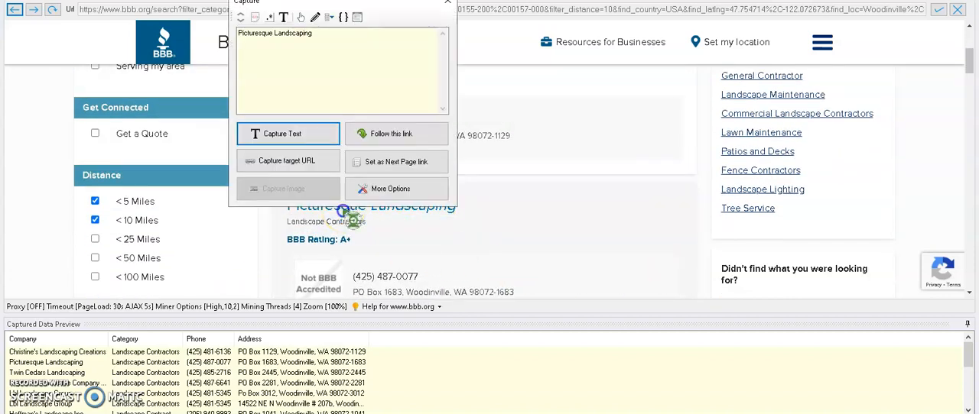
click(386, 138)
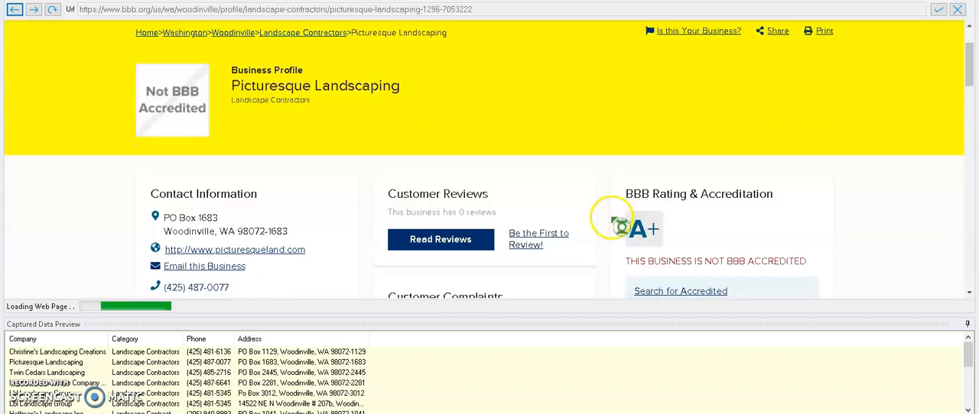
Capture the target URL of the website link in the profile's contact information as an item named URL
scroll(302, 153, down, 2)
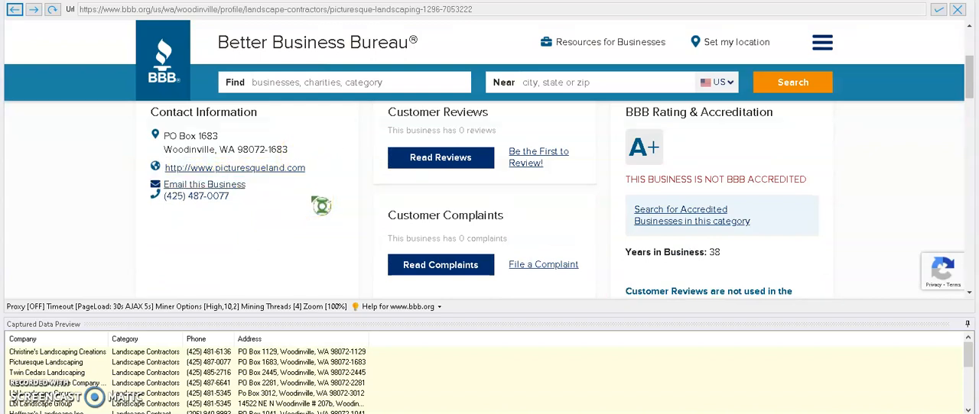
click(263, 170)
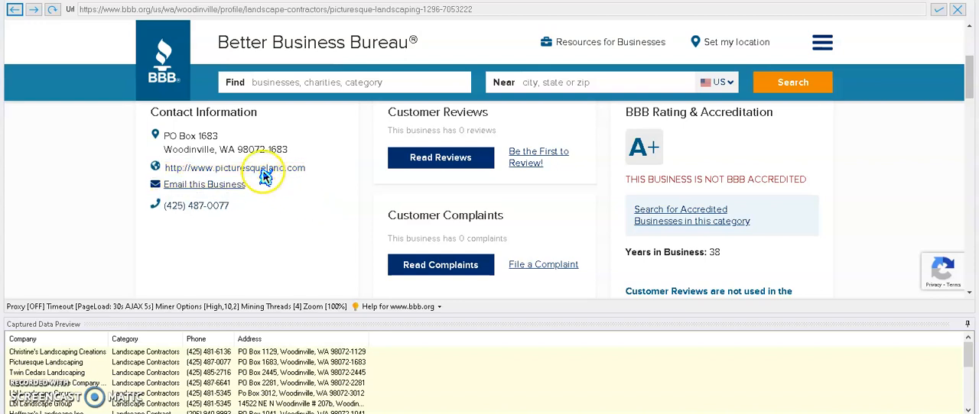
click(228, 237)
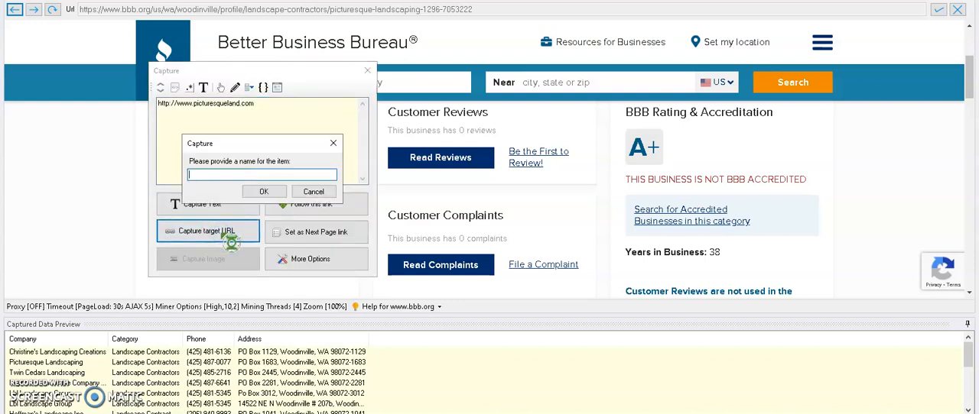
key(Return)
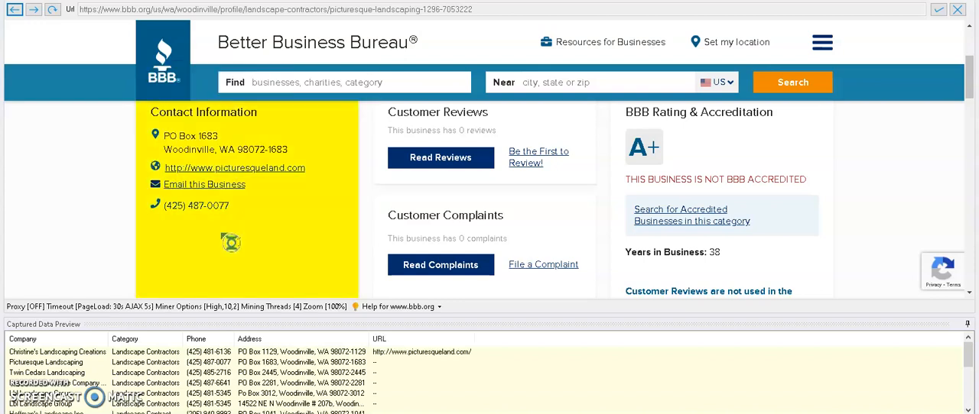
Capture the principal's name text under Contact Information on the profile page as an item named Contact
scroll(291, 230, down, 10)
scroll(283, 228, down, 8)
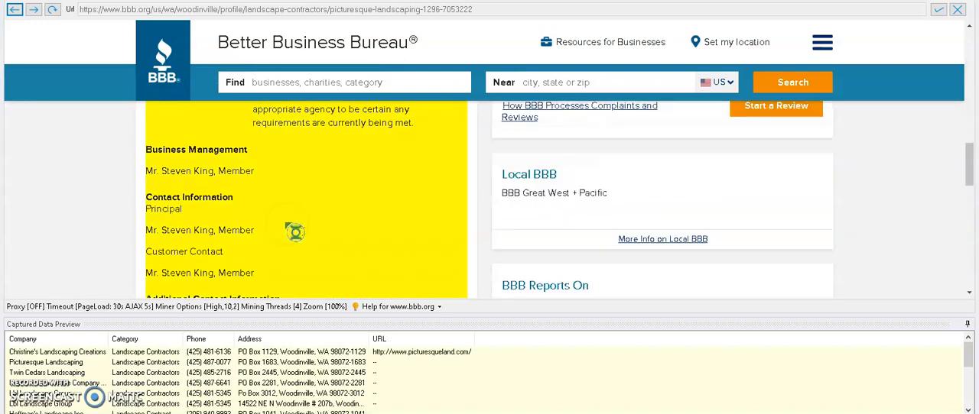
click(232, 189)
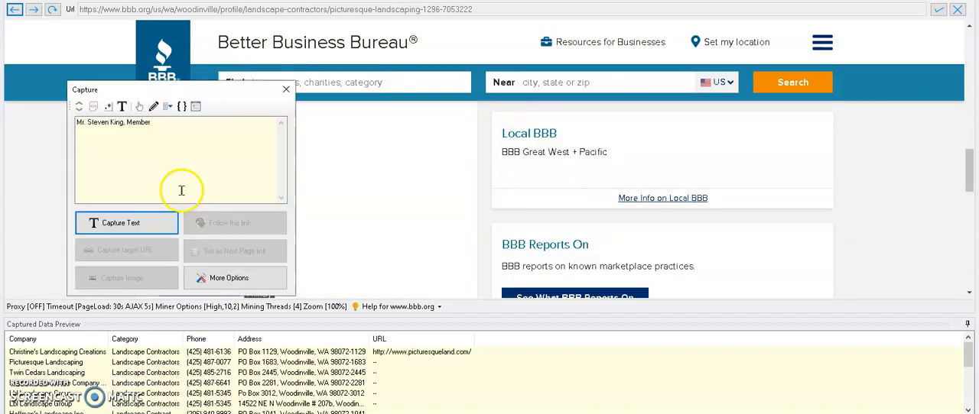
click(143, 227)
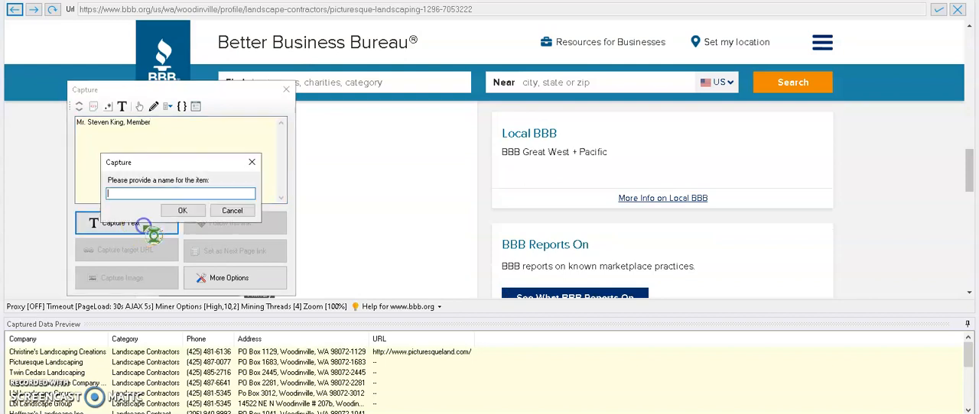
text(Contac)
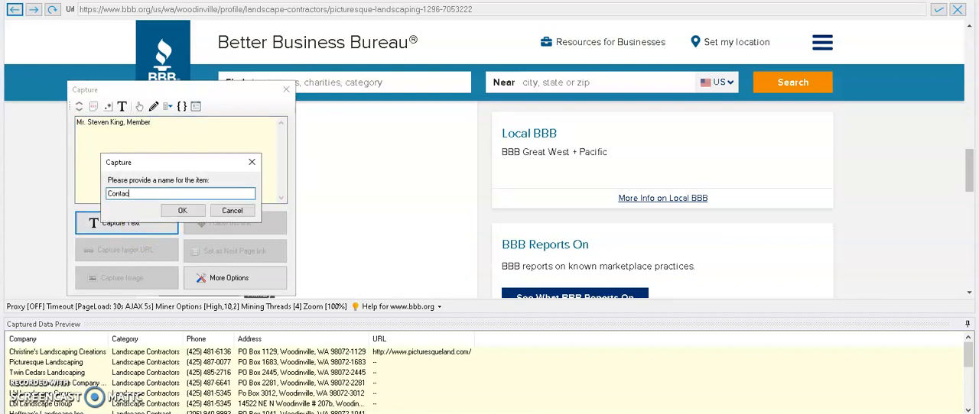
text(t)
key(Return)
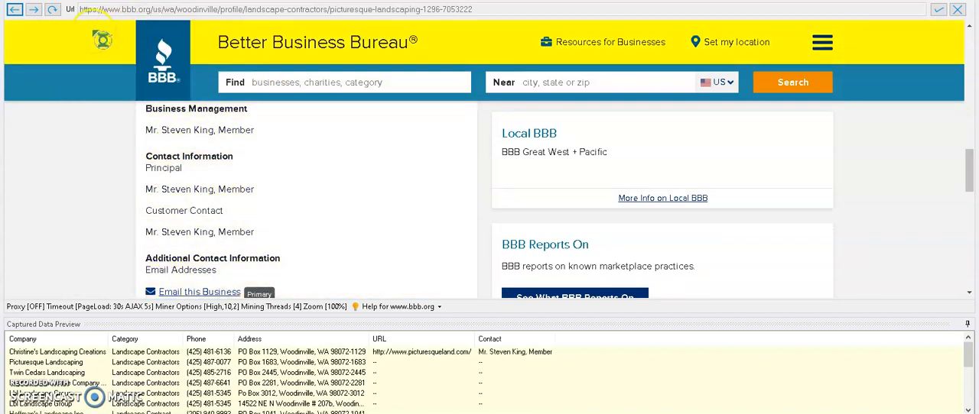
Return to the search results page and set the Next pagination link as the next page link
click(15, 9)
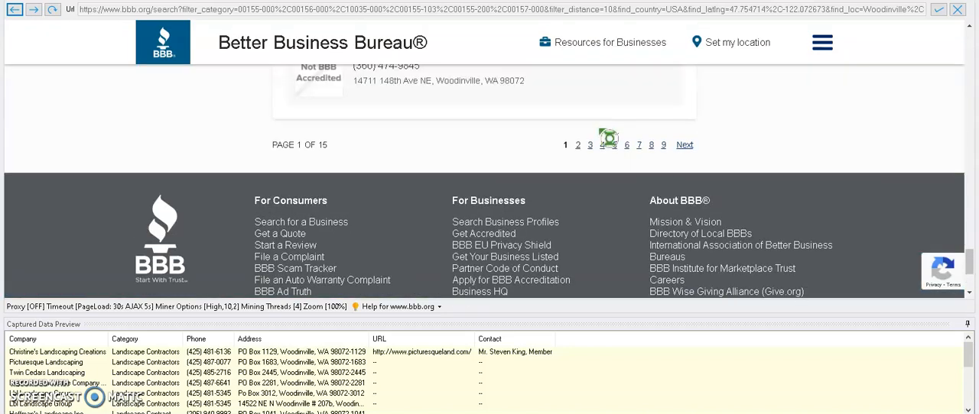
click(685, 146)
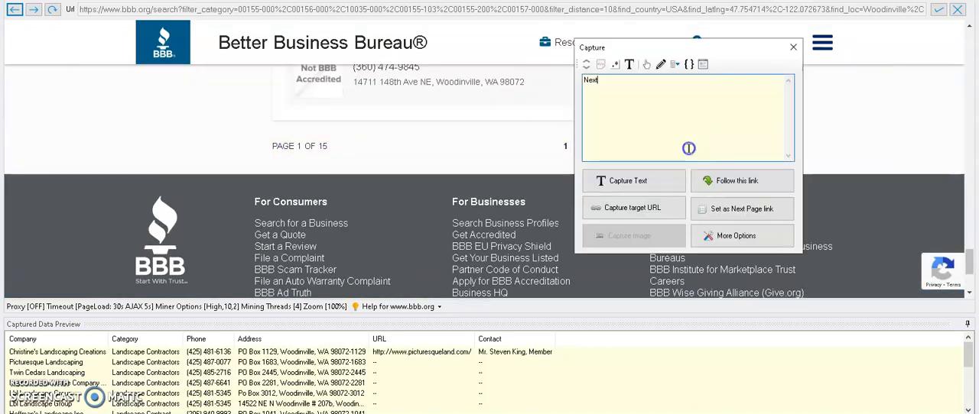
click(733, 214)
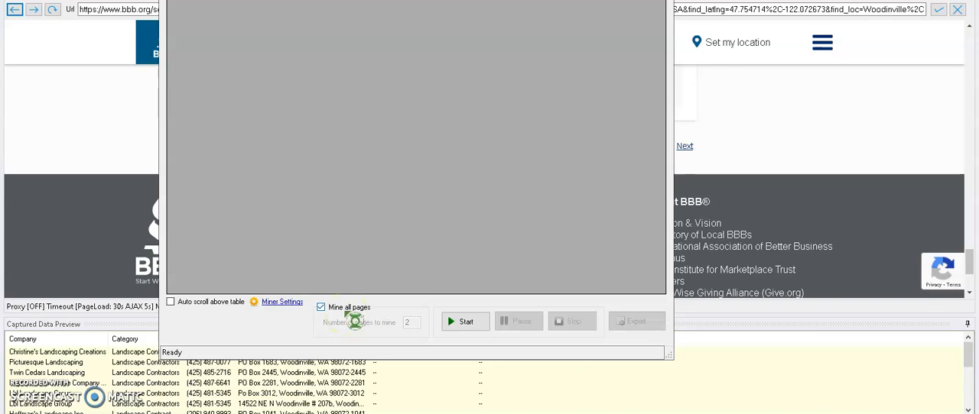
Start mining with all pages enabled, check the collected records and stop the miner on the second page
drag(441, 0, 523, 0)
click(543, 311)
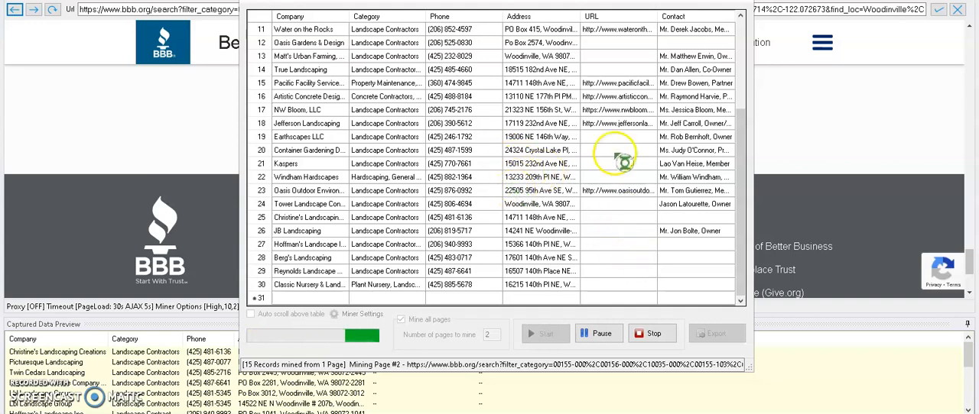
scroll(612, 152, up, 1)
scroll(621, 159, up, 3)
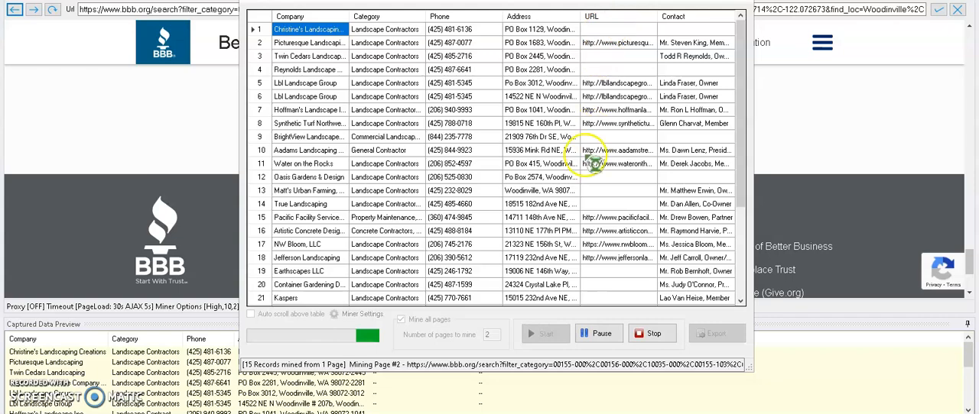
scroll(591, 177, down, 3)
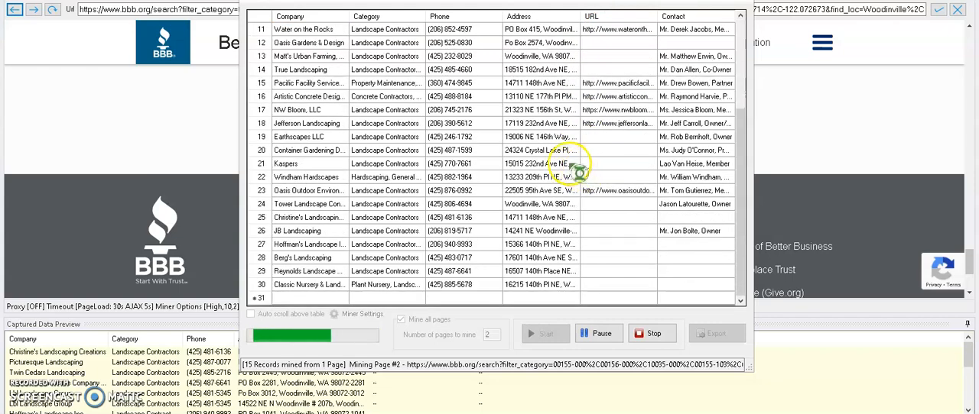
click(654, 333)
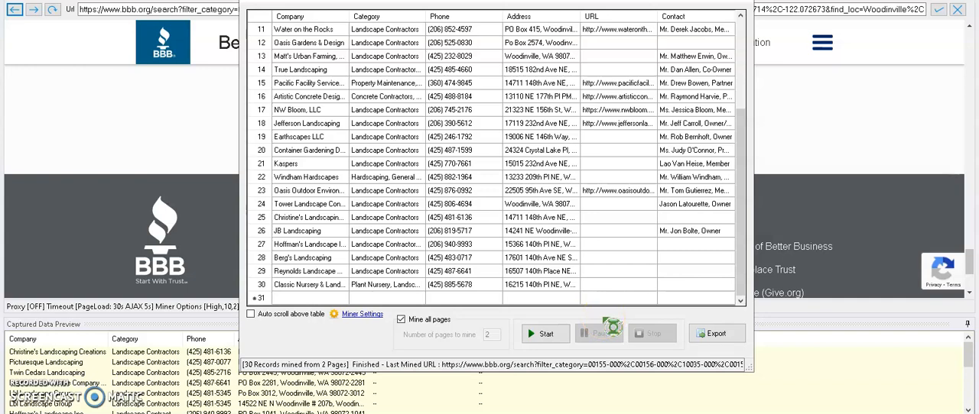
Export the mined data as a CSV file named WoodinvilleBBB in the New Data folder
click(715, 334)
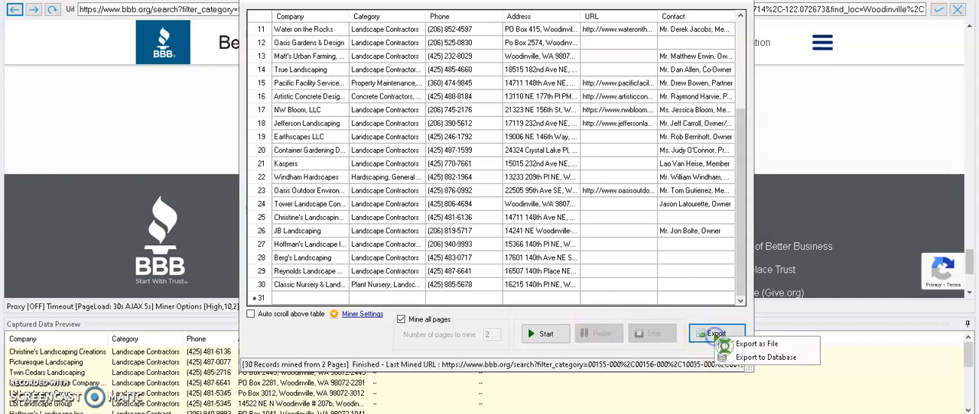
click(749, 345)
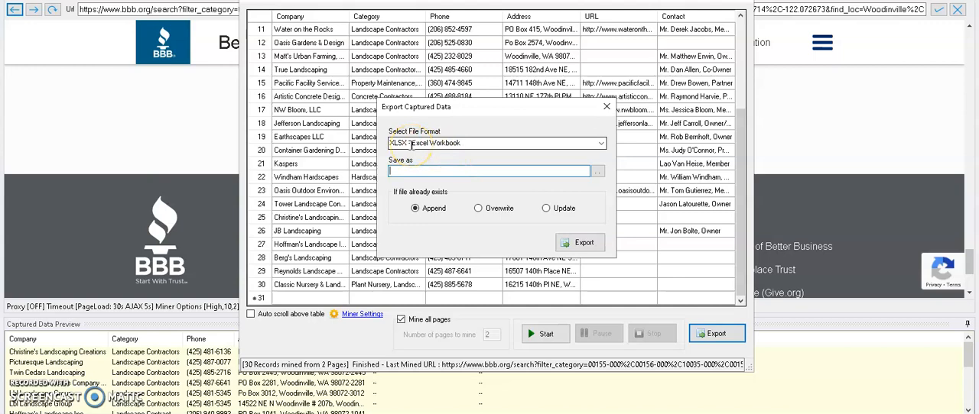
click(600, 143)
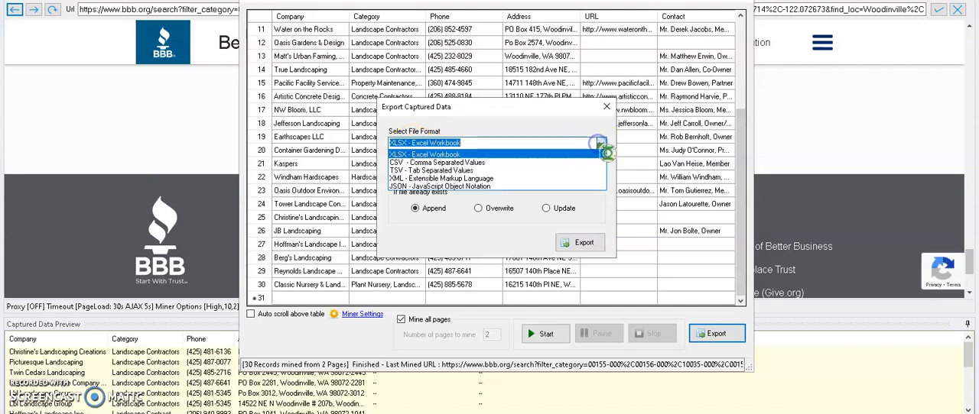
click(476, 163)
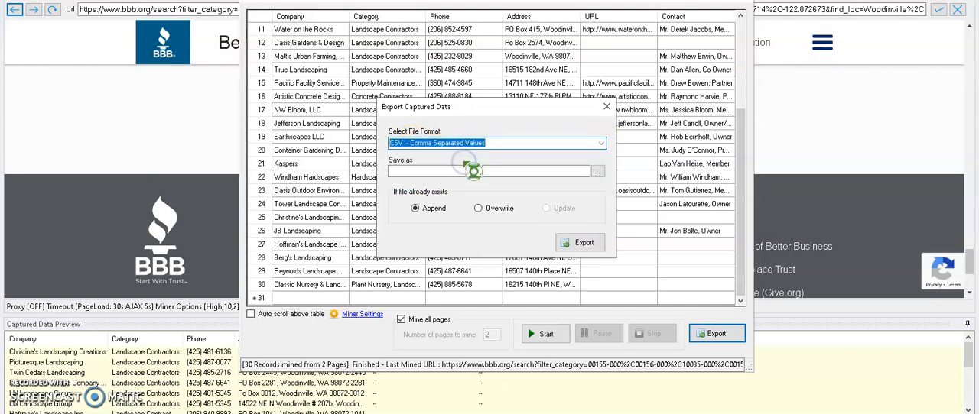
click(598, 171)
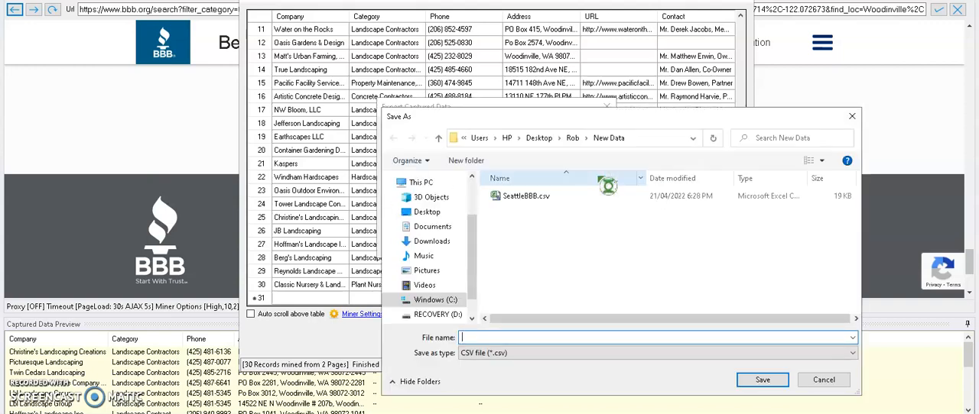
click(528, 337)
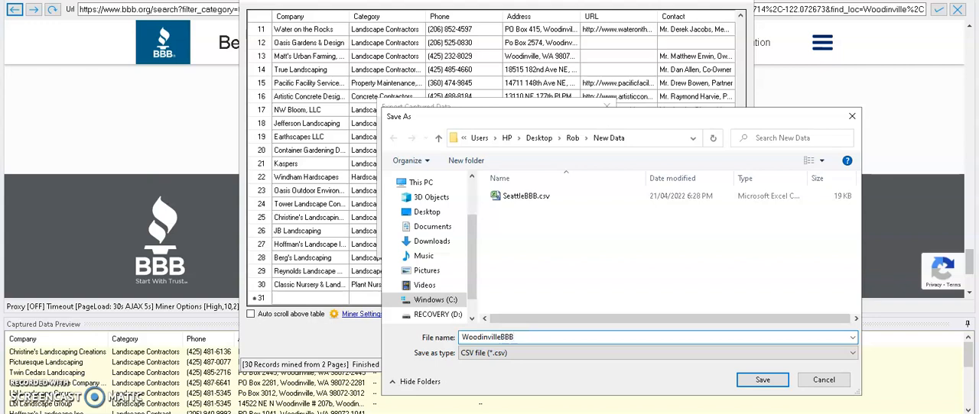
key(Return)
click(583, 243)
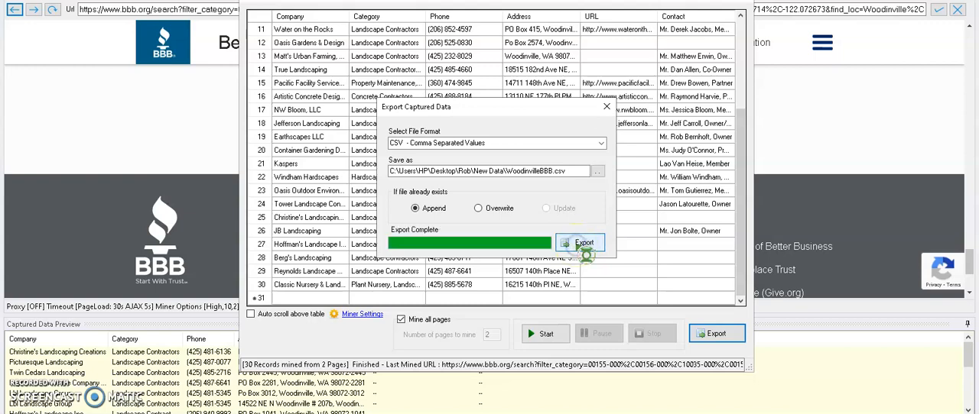
Close the export dialog and the miner window without saving the last configuration
click(607, 107)
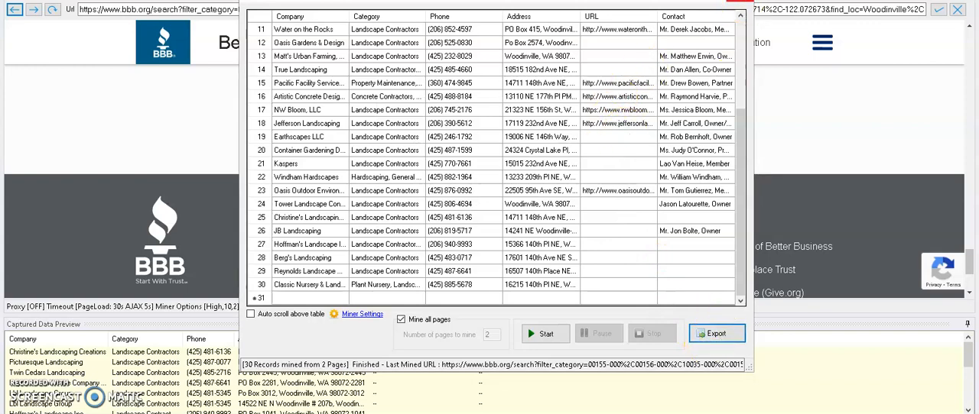
click(741, 2)
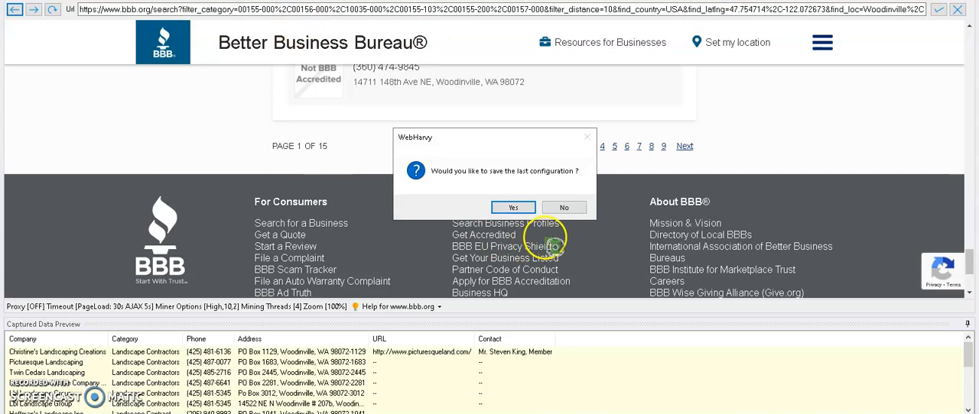
click(564, 207)
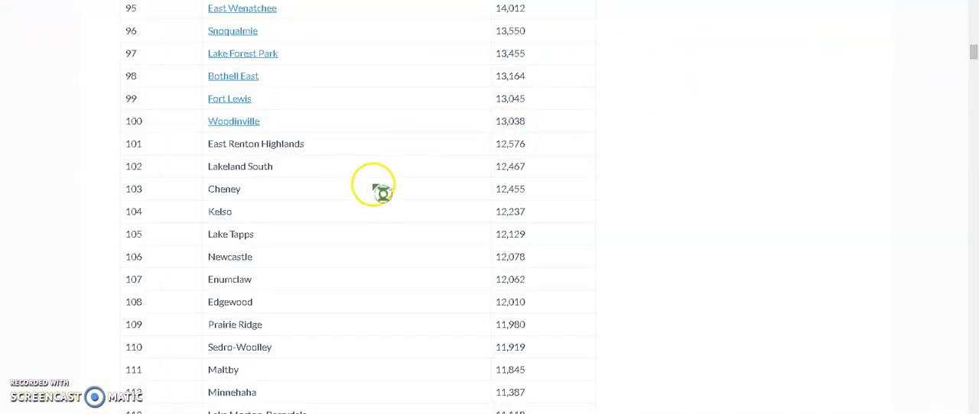
Switch to File Explorer, open WoodinvilleBBB.csv from the New Data folder in Excel and dismiss the activation wizard
mouse_move(411, 332)
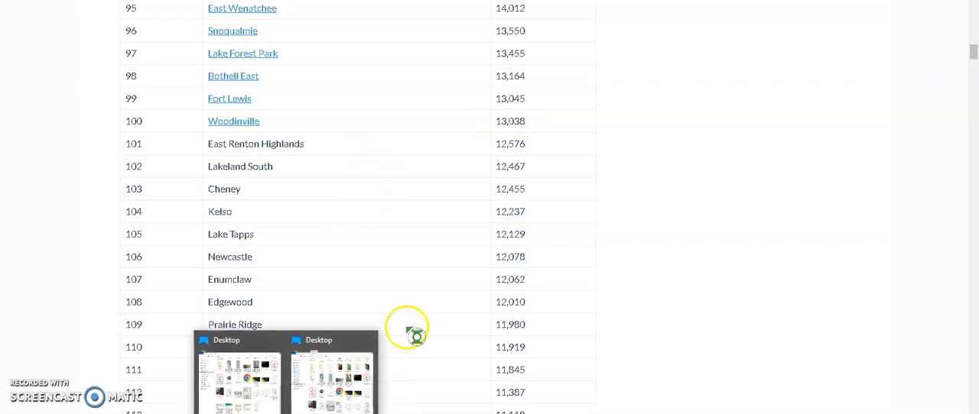
click(356, 363)
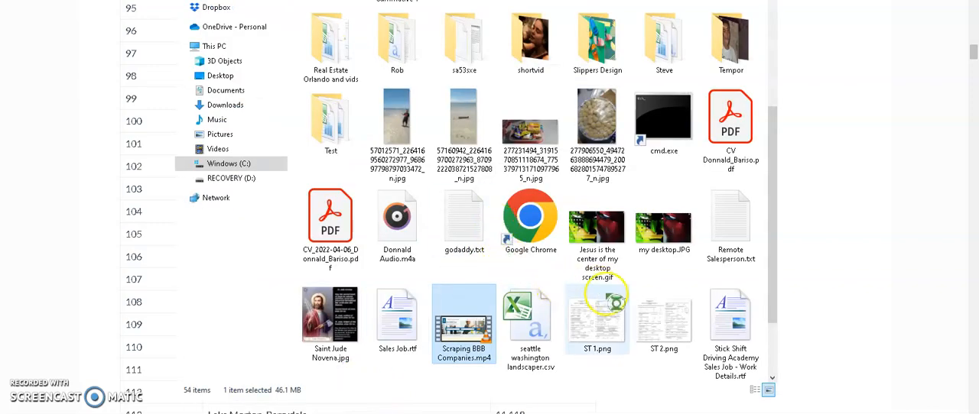
scroll(553, 317, down, 1)
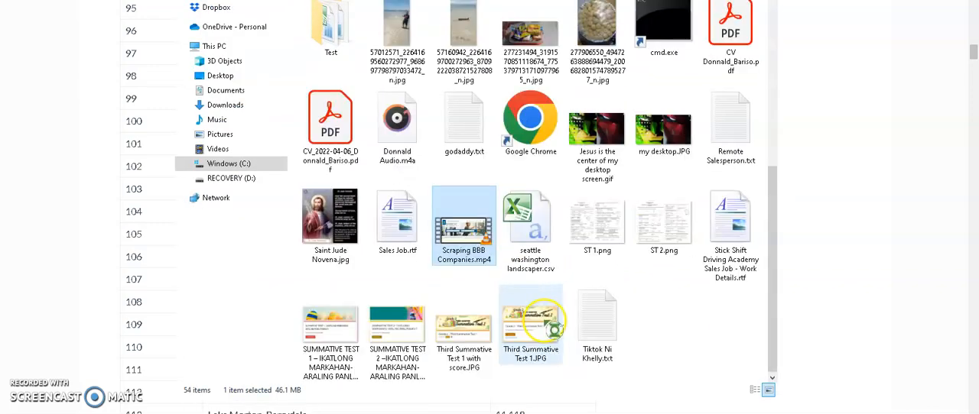
click(692, 325)
scroll(695, 331, up, 2)
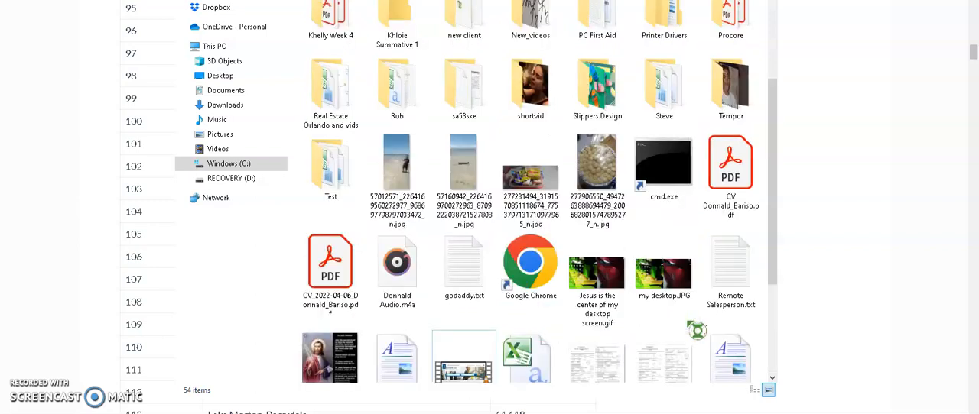
scroll(696, 329, down, 2)
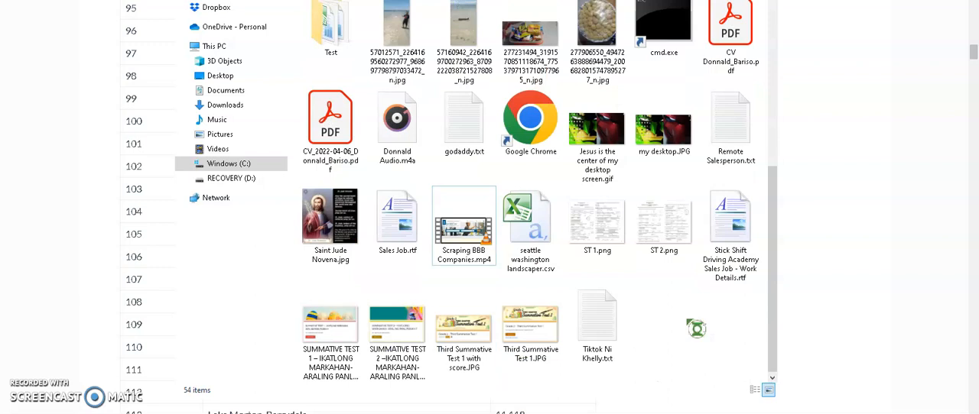
scroll(696, 329, up, 2)
scroll(695, 329, down, 2)
scroll(696, 329, up, 4)
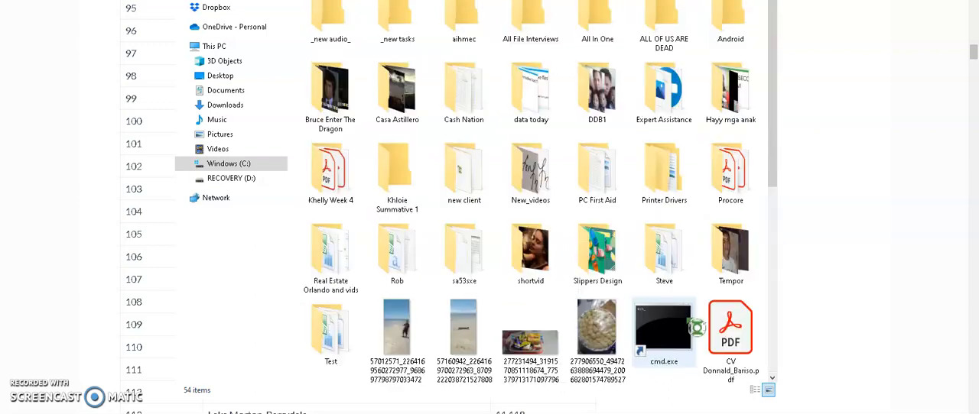
double_click(394, 264)
double_click(329, 74)
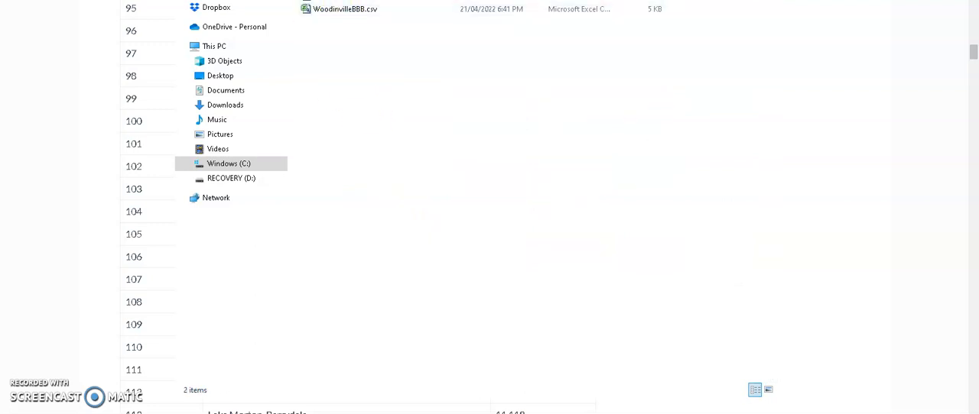
click(343, 9)
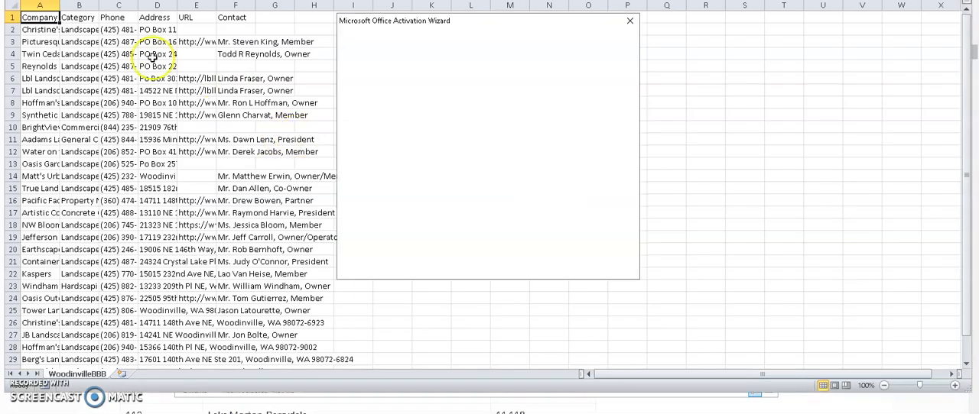
click(611, 268)
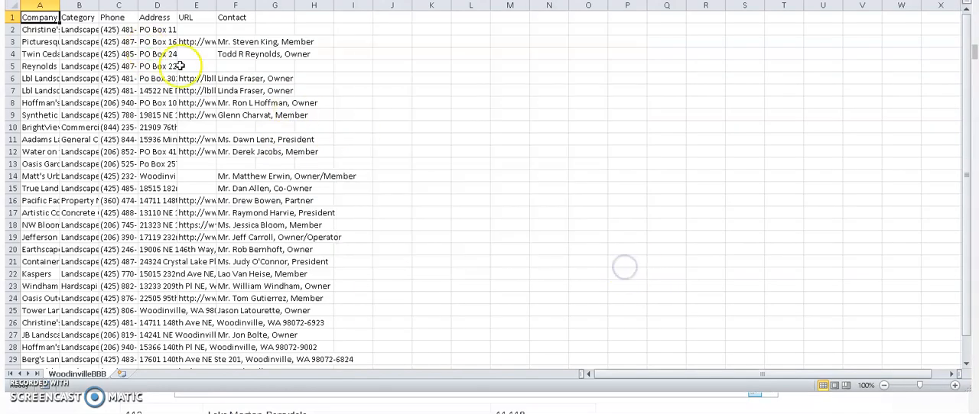
Select the whole WoodinvilleBBB sheet and widen all columns evenly to make the company details readable
scroll(61, 19, down, 1)
key(ctrl+a)
key(ctrl+a)
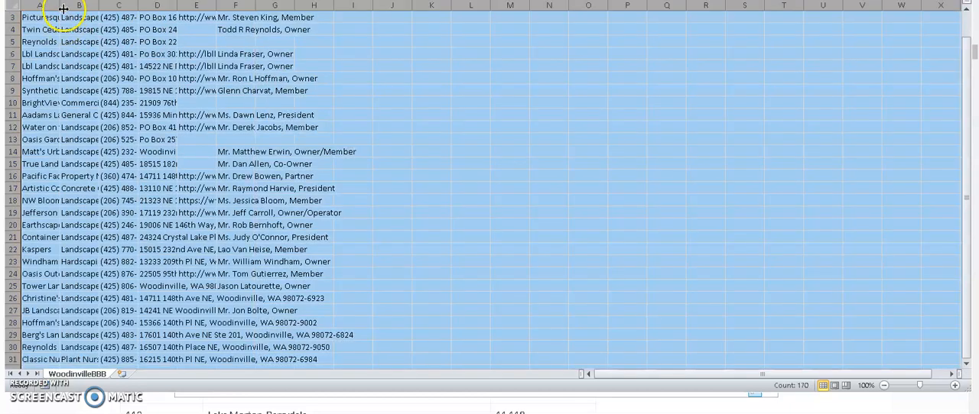
drag(123, 8, 121, 9)
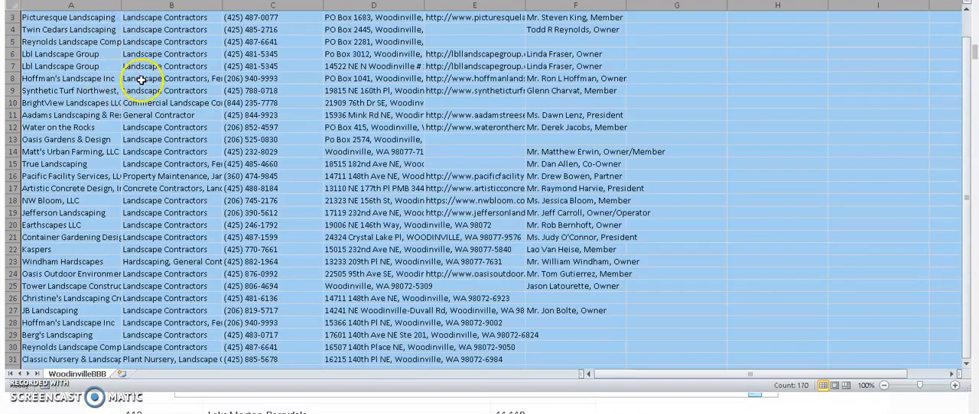
double_click(122, 5)
click(429, 126)
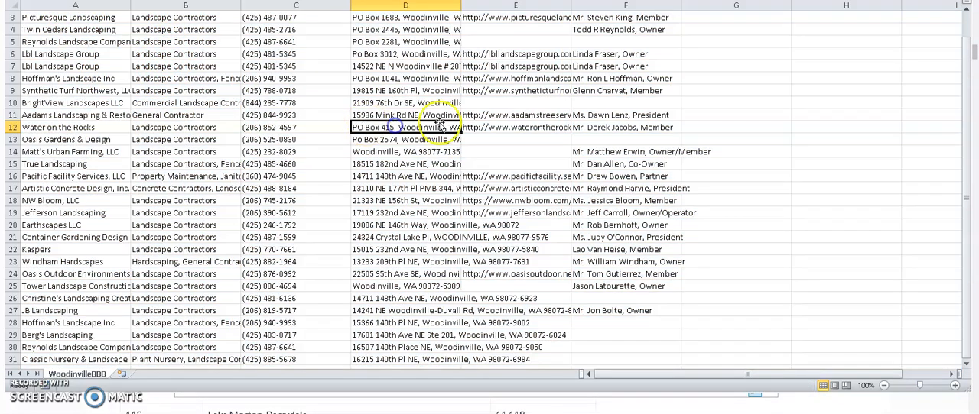
scroll(968, 91, up, 1)
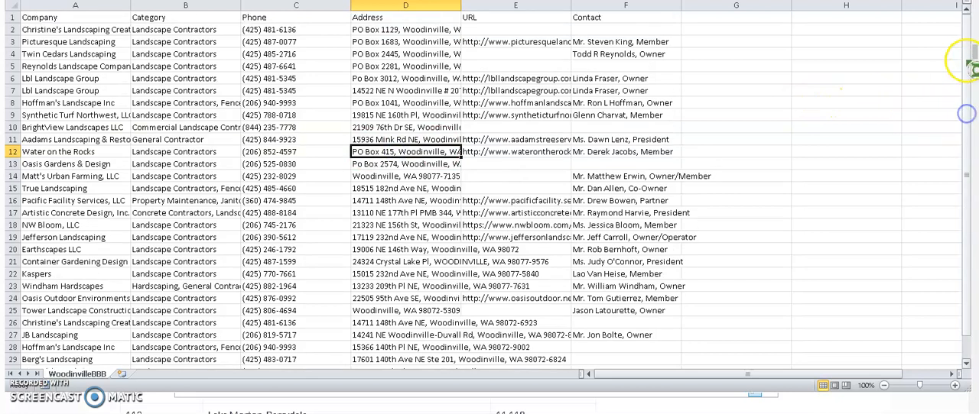
click(968, 23)
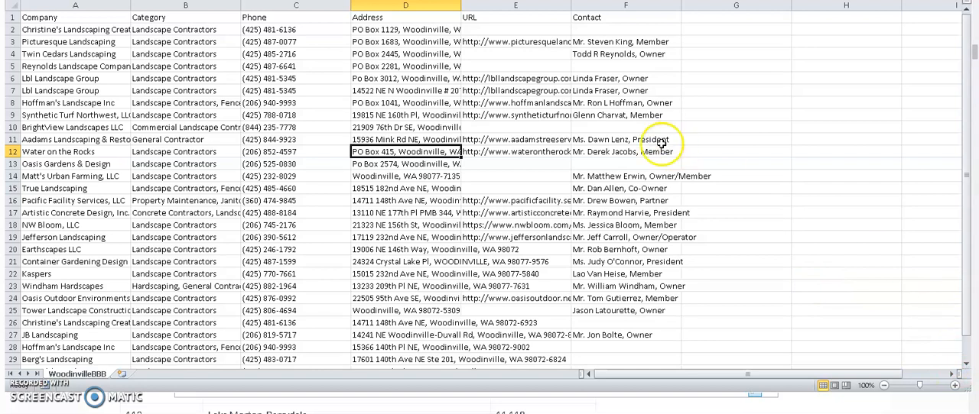
Split the Contact entries below the header with Text to Columns, delimited by comma and by period as the other delimiter
drag(612, 29, 595, 331)
scroll(639, 163, up, 2)
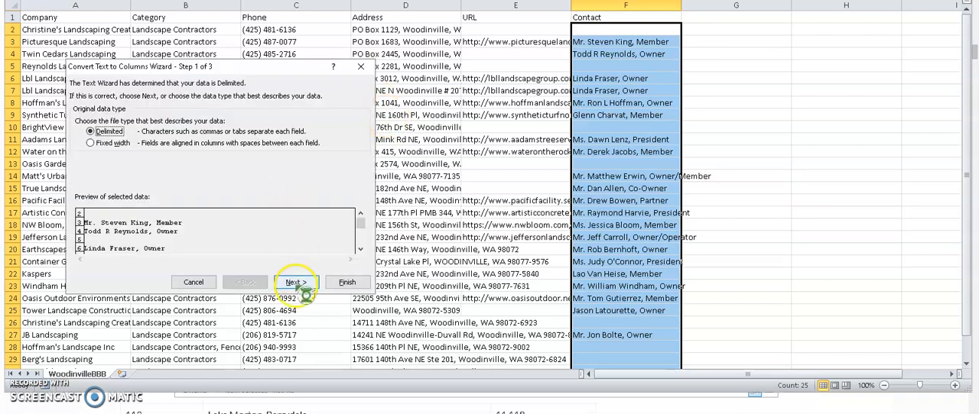
click(295, 282)
click(80, 142)
click(79, 166)
text(.)
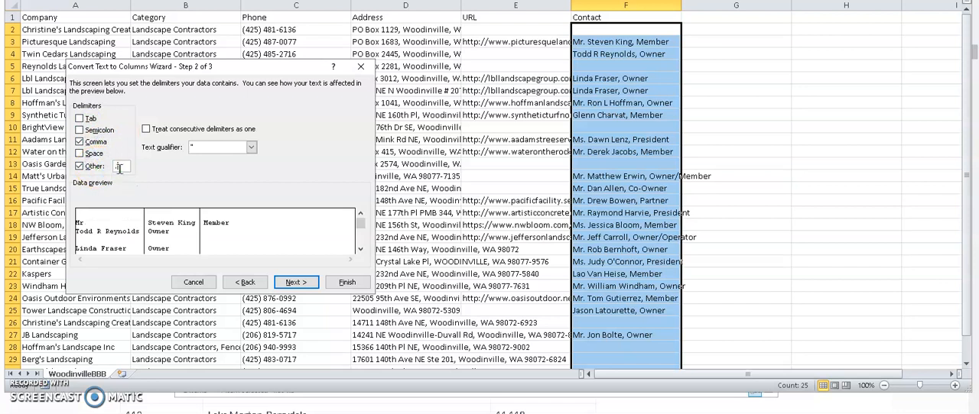
click(294, 282)
click(346, 282)
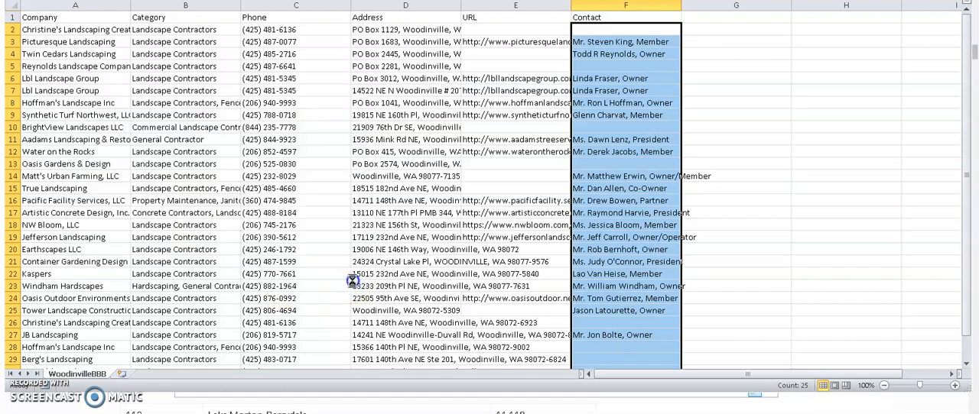
Move the titles in G4 and G6:G7 to column H, and the contact names in F6:F7 to column G
click(623, 53)
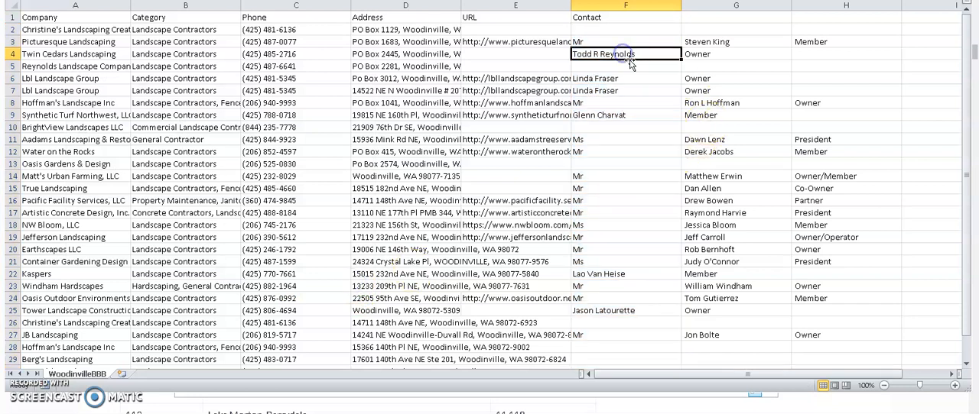
click(703, 53)
drag(703, 54, 839, 52)
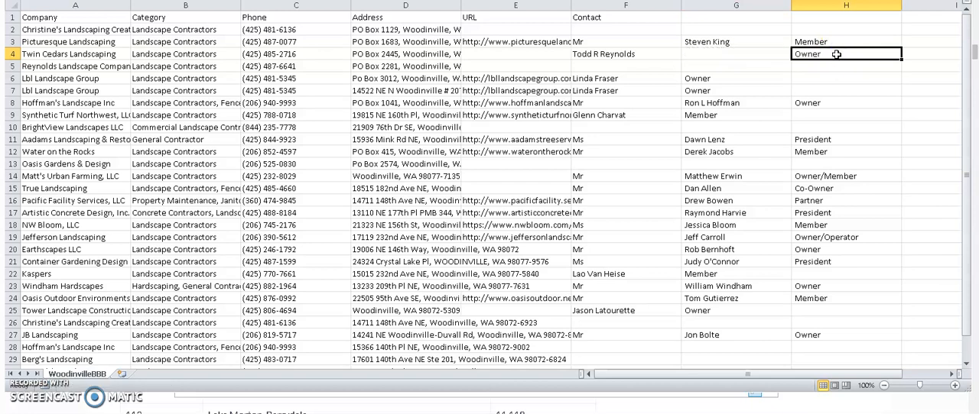
drag(700, 79, 834, 79)
drag(619, 79, 708, 73)
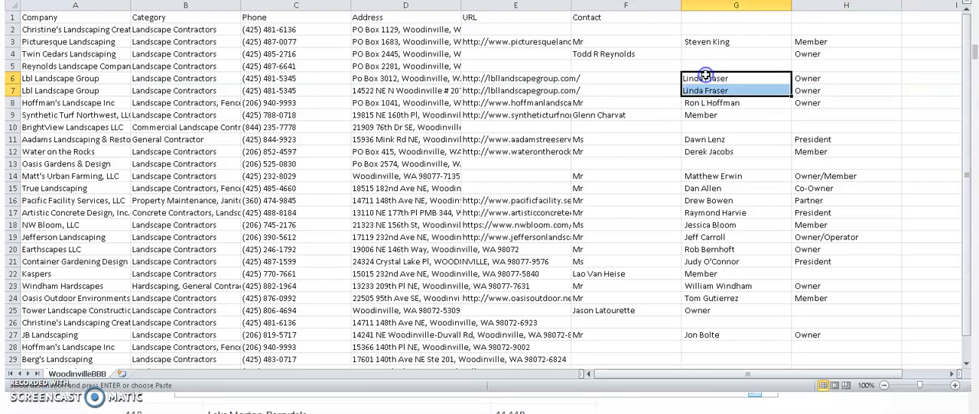
Move the contact name for Twin Cedars Landscaping from F4 to G4
click(622, 54)
ctrl+click(622, 54)
key(ctrl+x)
click(492, 198)
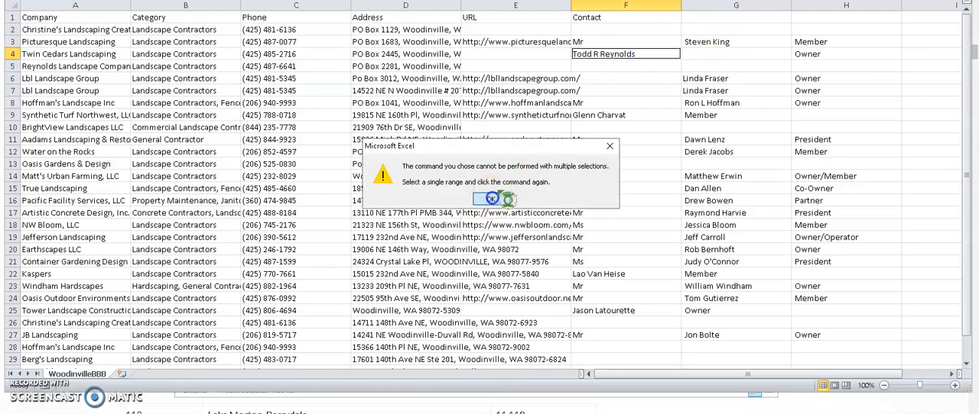
click(593, 55)
drag(594, 55, 701, 55)
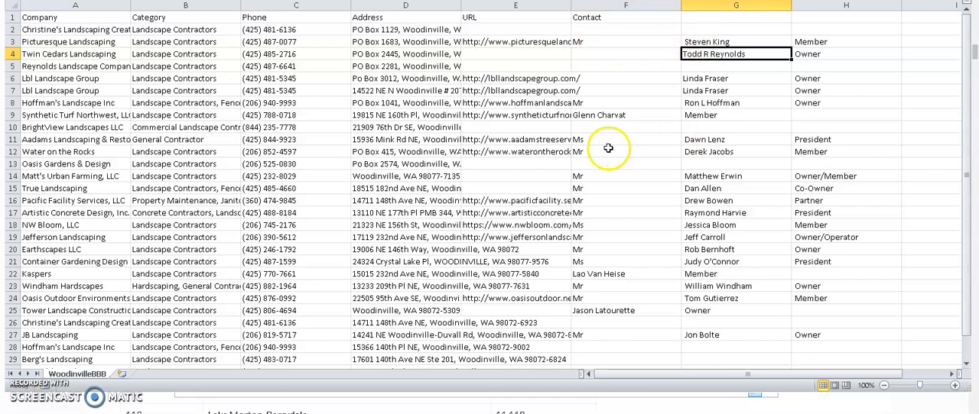
Look over the split contact data and narrow columns F, G and H
scroll(621, 225, down, 3)
scroll(621, 225, up, 2)
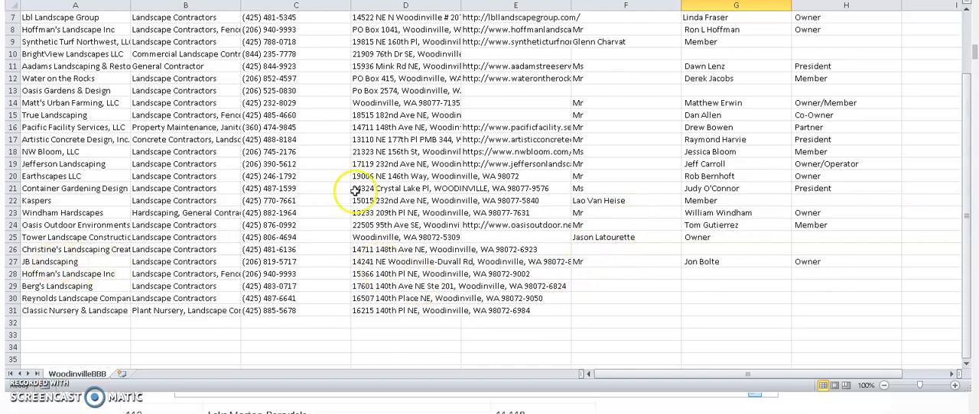
scroll(417, 229, up, 2)
scroll(406, 227, up, 1)
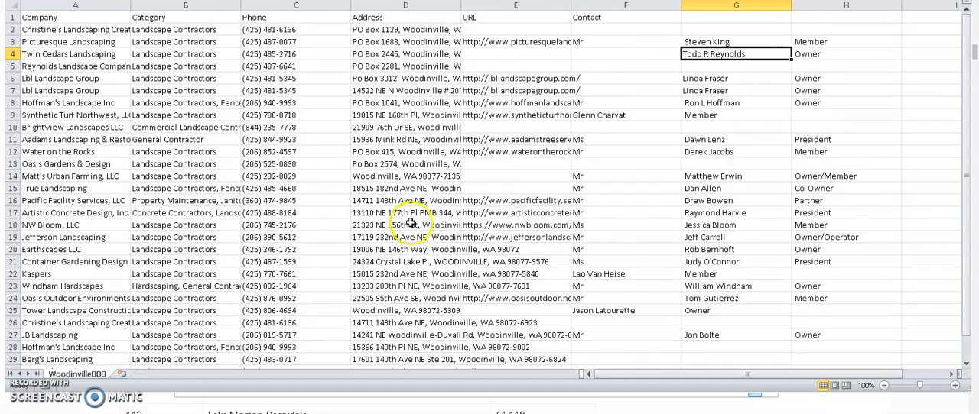
drag(681, 6, 620, 7)
drag(730, 6, 702, 8)
drag(810, 6, 748, 7)
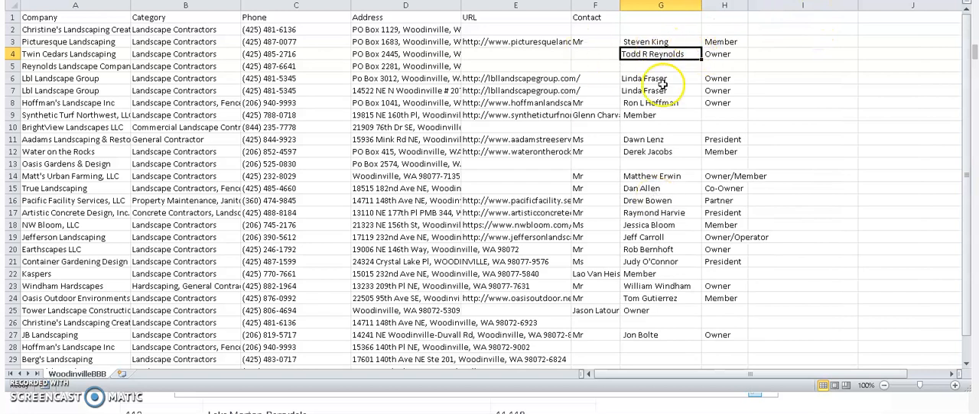
Copy the Picturesque Landscaping contact name from G3, switch to the Email Finder web page and enter it once as the first name
click(647, 40)
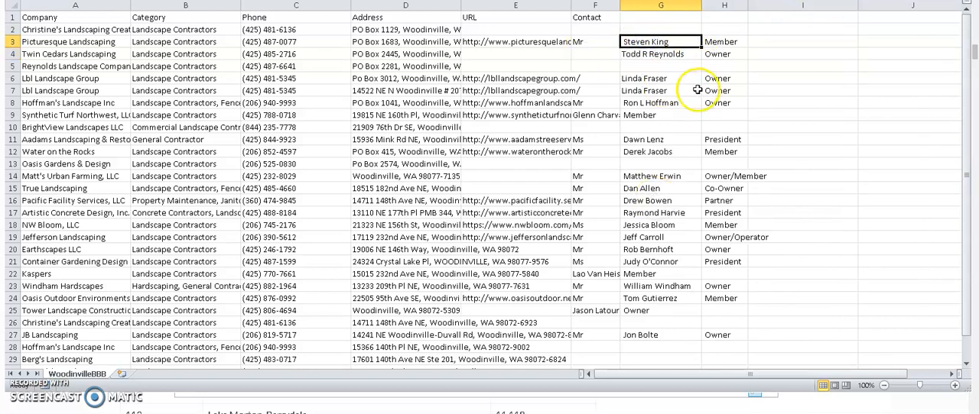
key(ctrl+c)
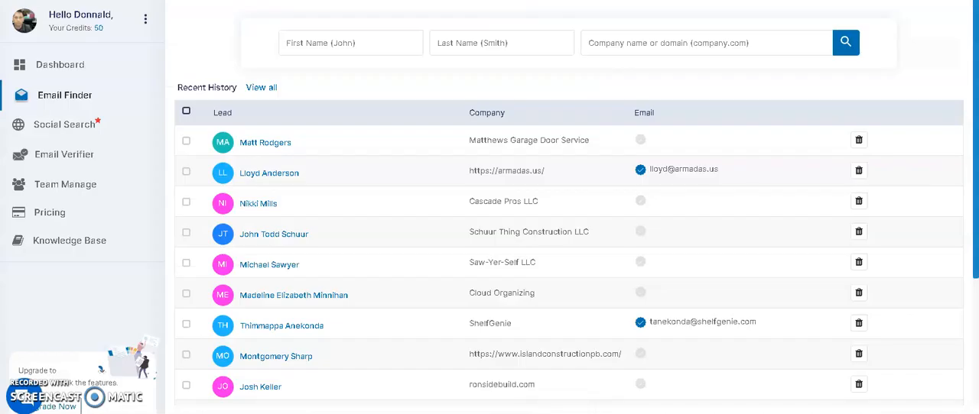
click(347, 44)
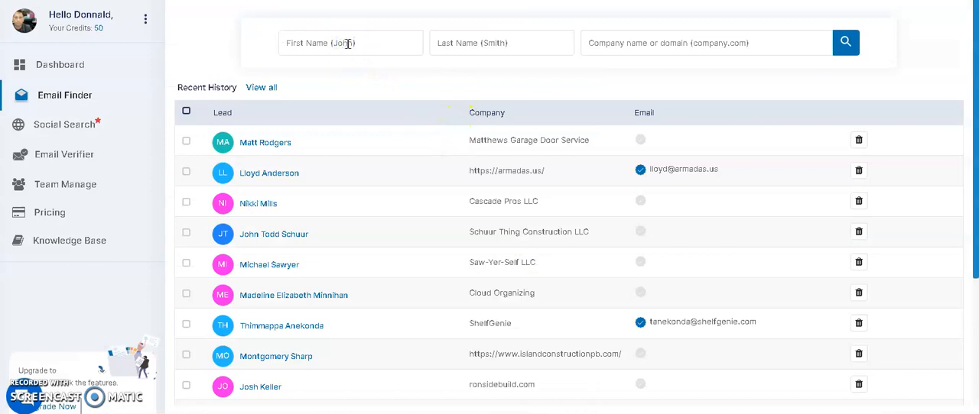
key(ctrl+v)
click(347, 44)
key(ctrl+v)
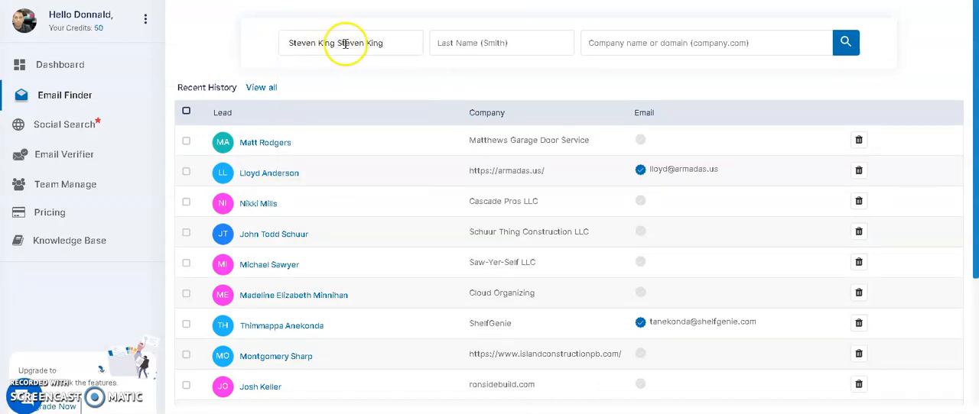
drag(338, 44, 418, 43)
key(BackSpace)
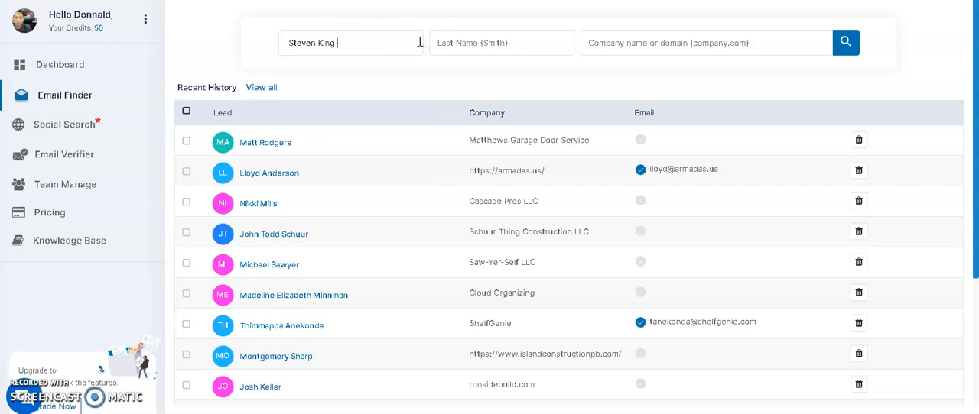
Transfer the contact's surname from the first name field to the last name field
double_click(330, 40)
key(ctrl+x)
click(431, 47)
key(ctrl+v)
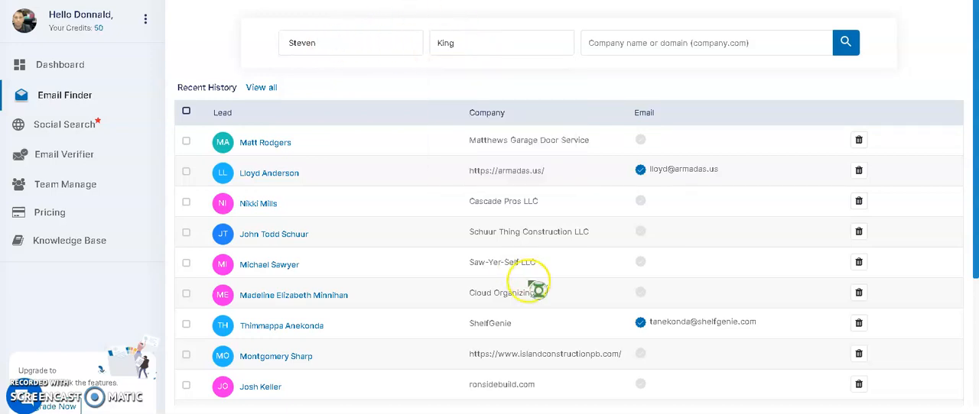
Copy the Picturesque Landscaping URL from E3 in Excel, enter it as the company domain in the Email Finder and run the search
key(alt+Tab)
click(507, 42)
key(ctrl+c)
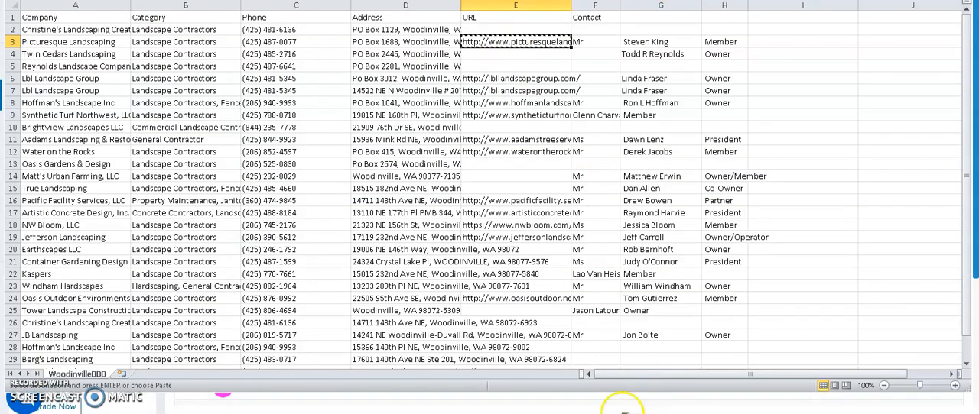
key(alt+Tab)
click(612, 44)
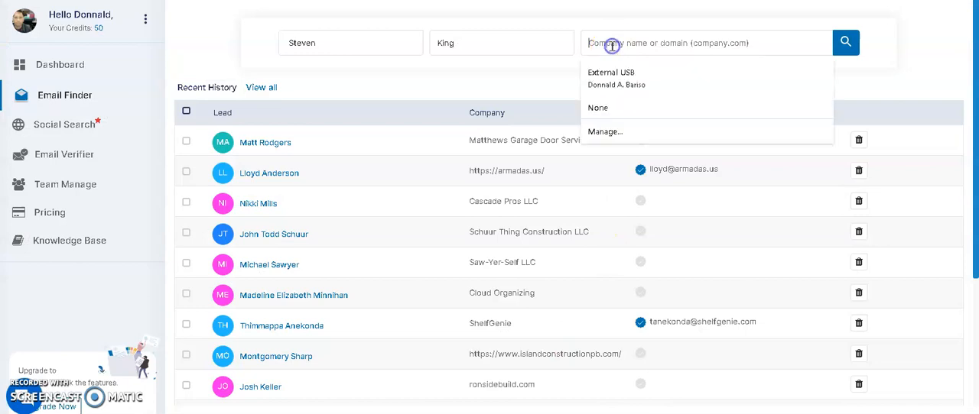
key(ctrl+v)
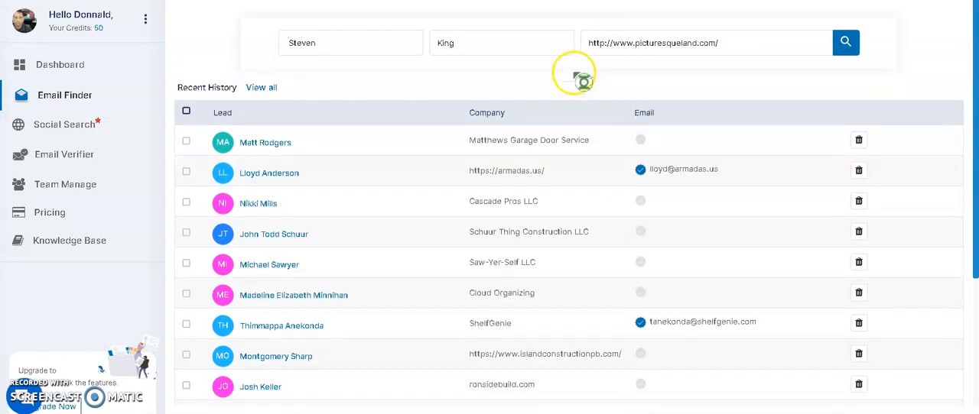
click(845, 46)
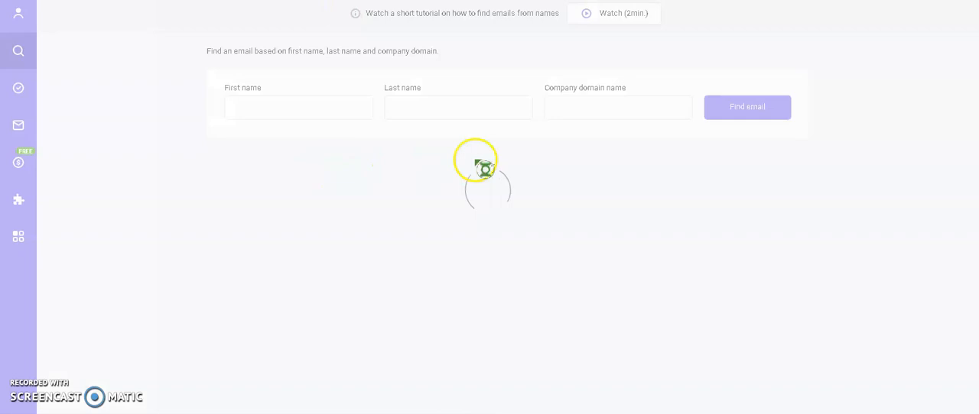
click(575, 111)
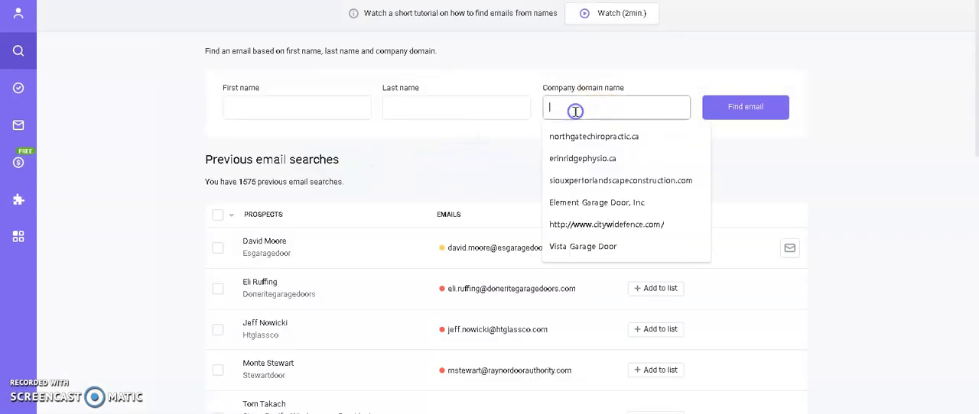
key(ctrl+v)
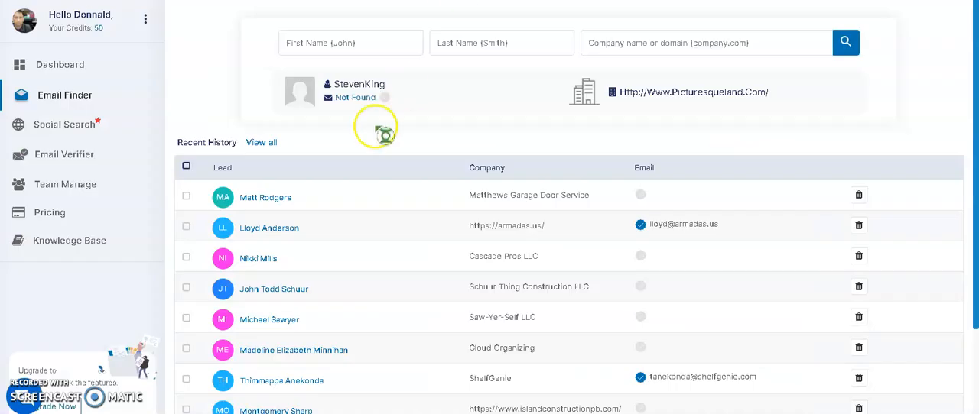
drag(335, 85, 389, 84)
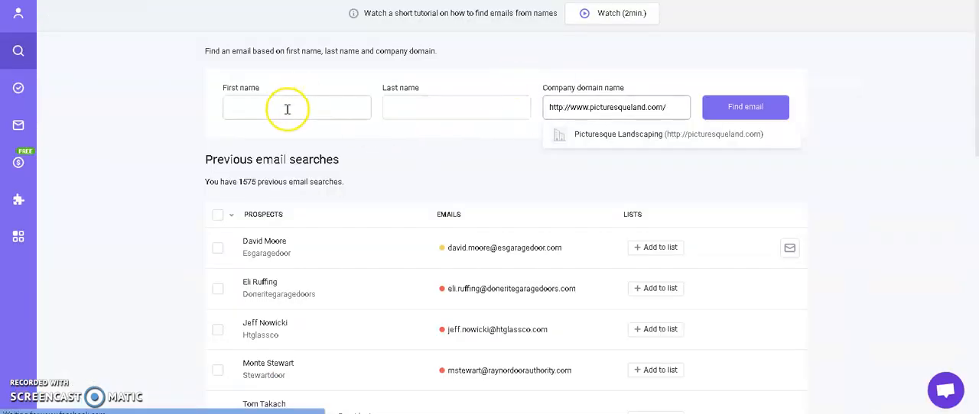
click(286, 110)
key(ctrl+v)
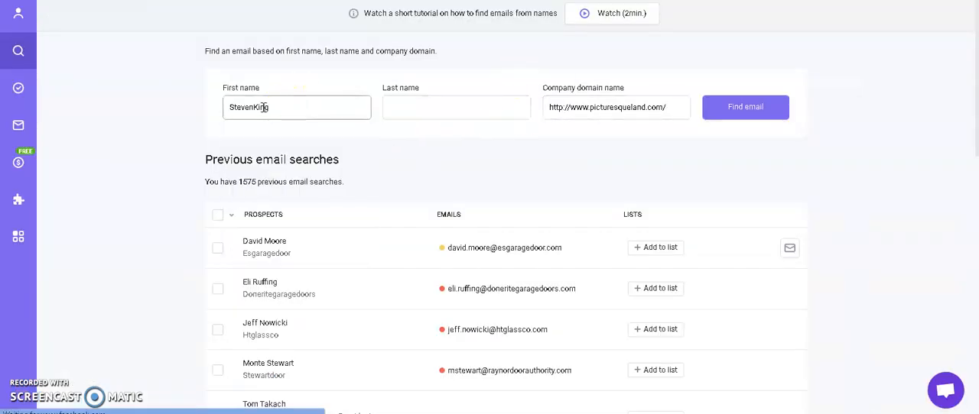
Separate the contact's name into the first and last name fields and run the email search
click(252, 108)
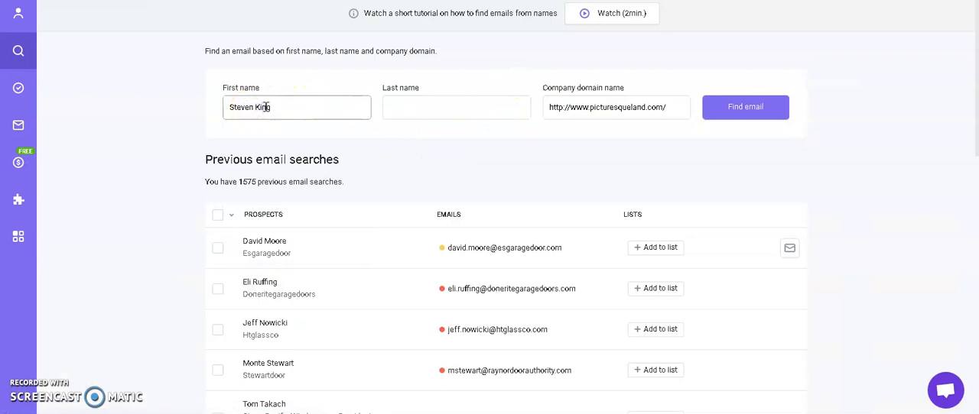
click(299, 109)
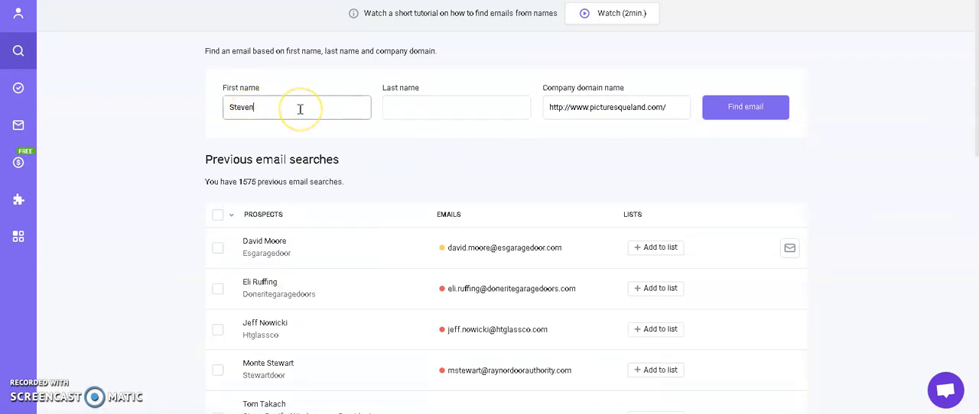
click(423, 107)
key(ctrl+v)
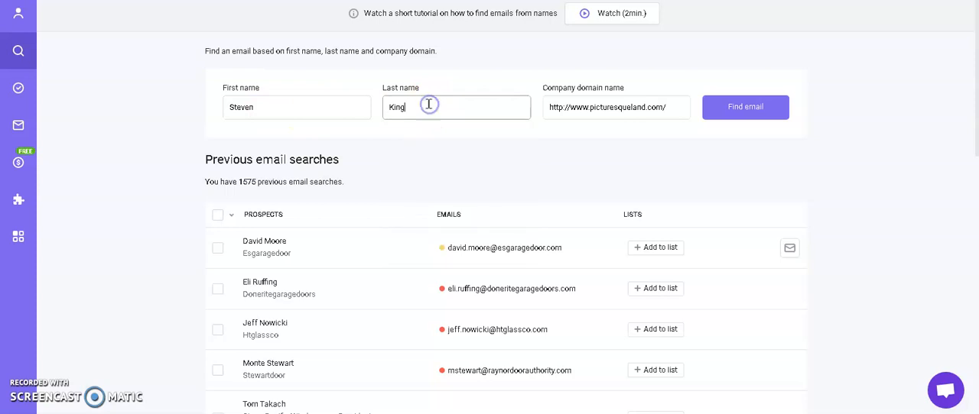
click(732, 119)
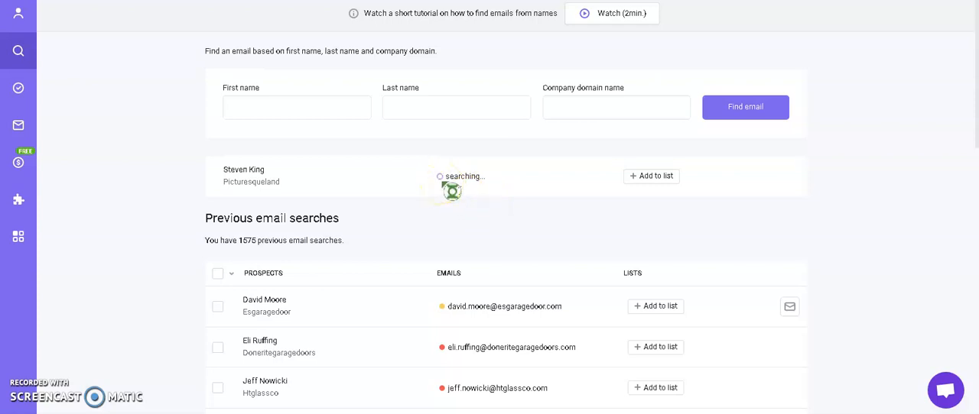
mouse_move(472, 353)
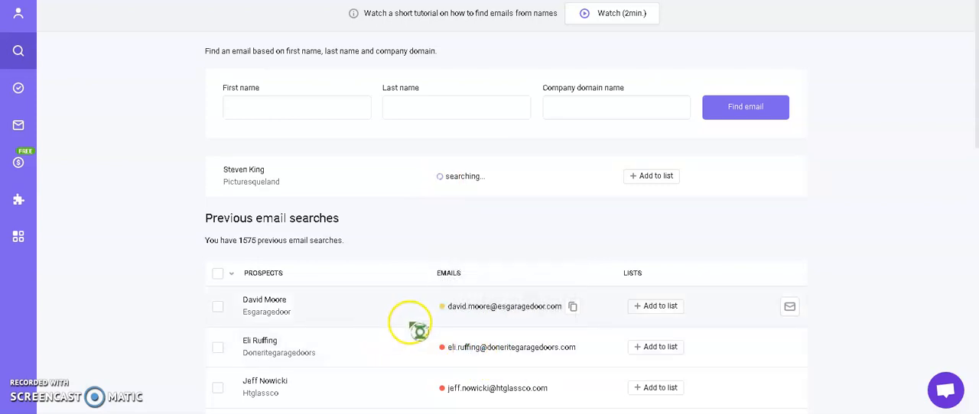
Look through the previous email searches and inspect the validity details of the Hicklindoors prospect's email
mouse_move(451, 312)
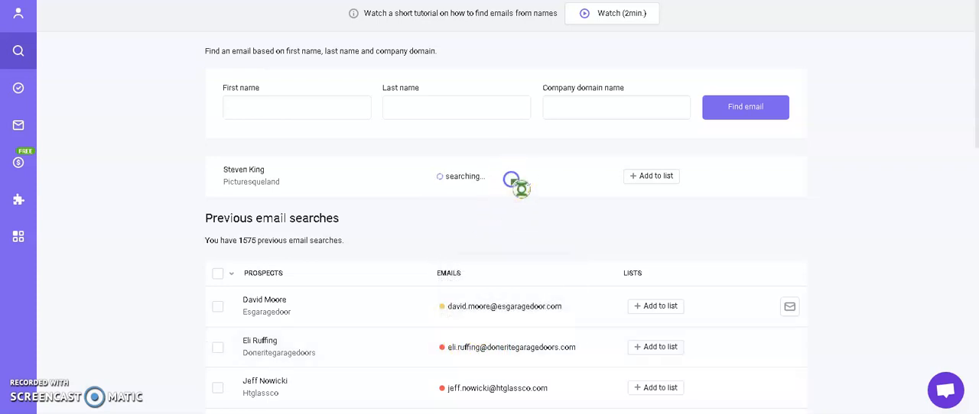
scroll(523, 232, down, 3)
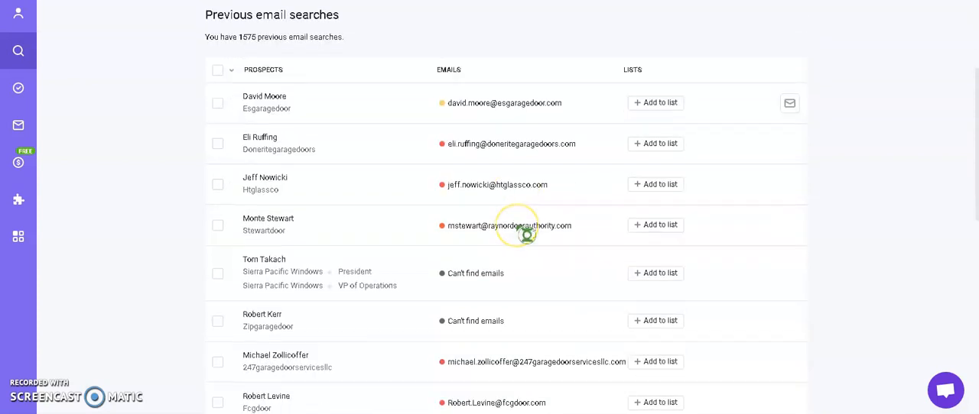
scroll(526, 234, down, 5)
mouse_move(480, 328)
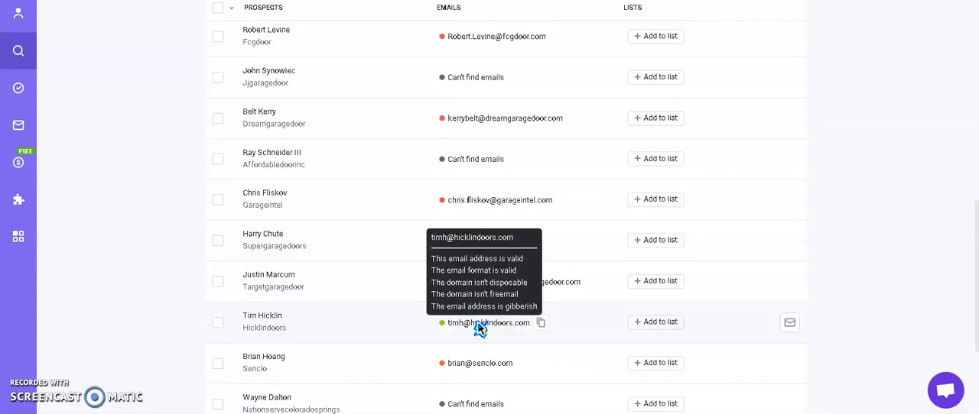
scroll(633, 283, up, 6)
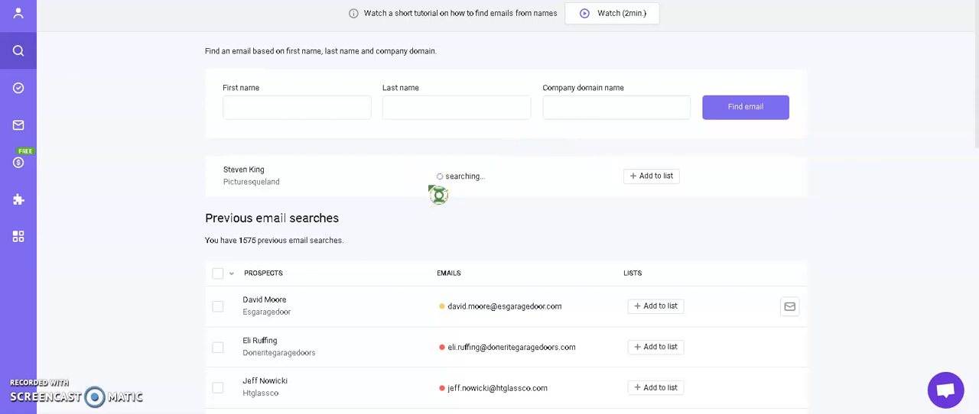
click(499, 222)
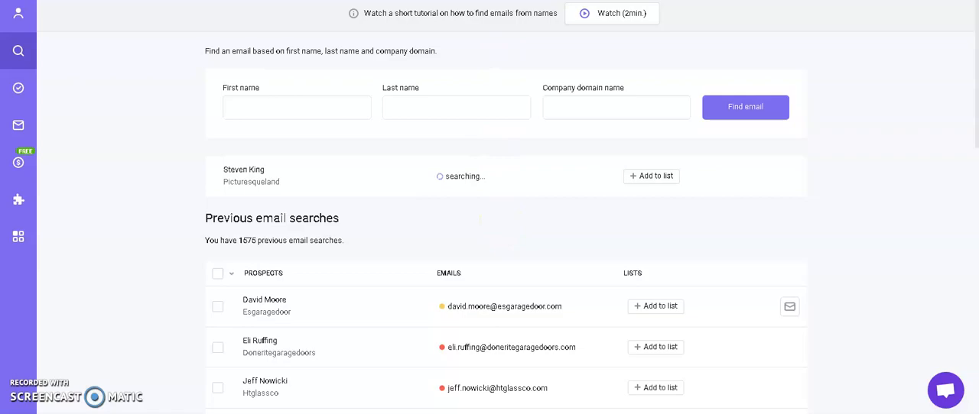
Copy the Picturesque Landscaping company name from A3 in Excel and search Google for "owner of" that company in a new browser tab
key(alt+Tab)
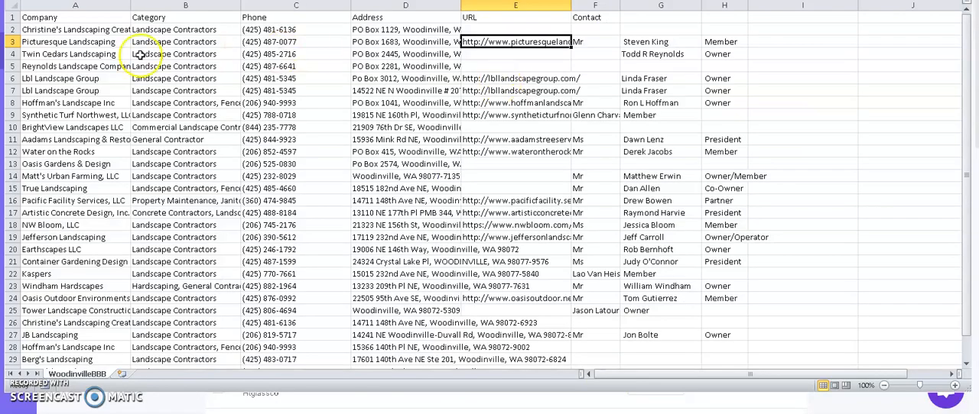
click(88, 43)
key(ctrl+c)
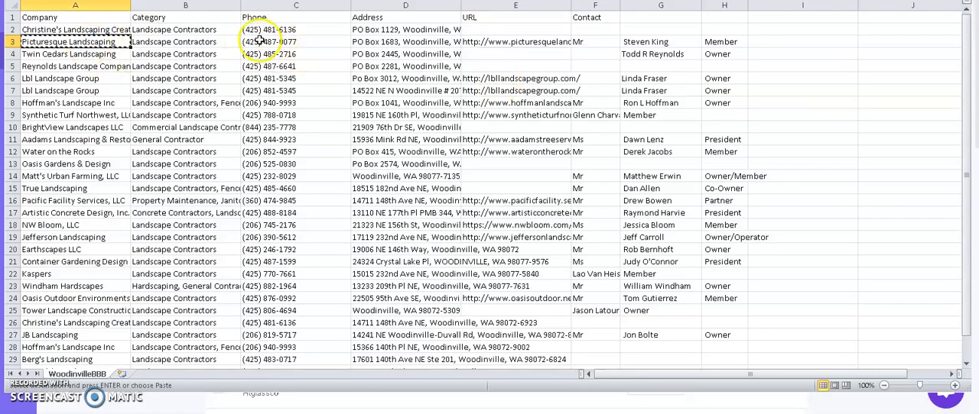
key(alt+Tab)
click(572, 72)
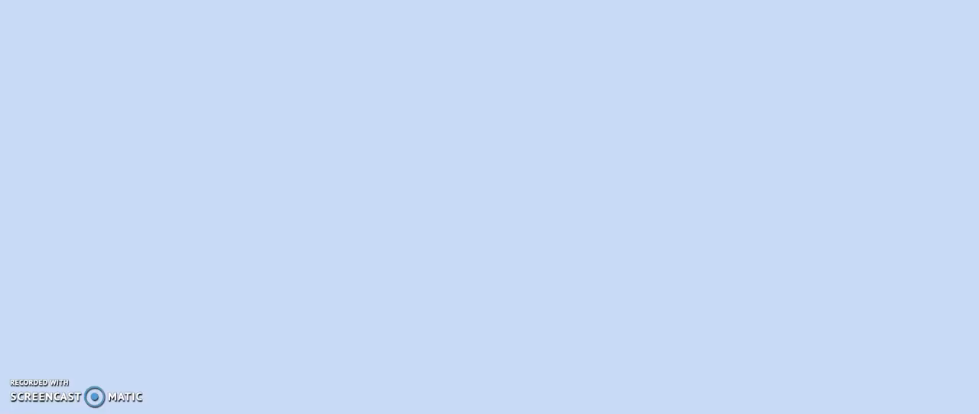
click(245, 0)
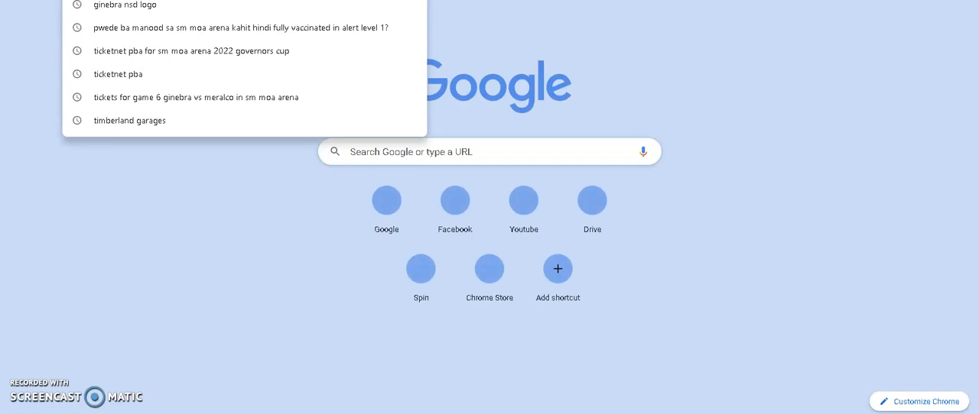
text(owner of)
key(Return)
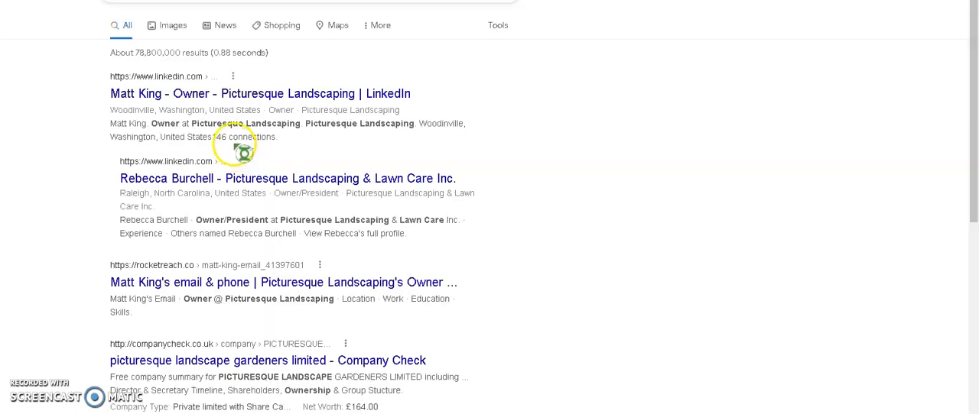
Compare the contact's name in the Email Finder and in the Picturesque Landscaping row in Excel with the owner named in the Google results
click(303, 106)
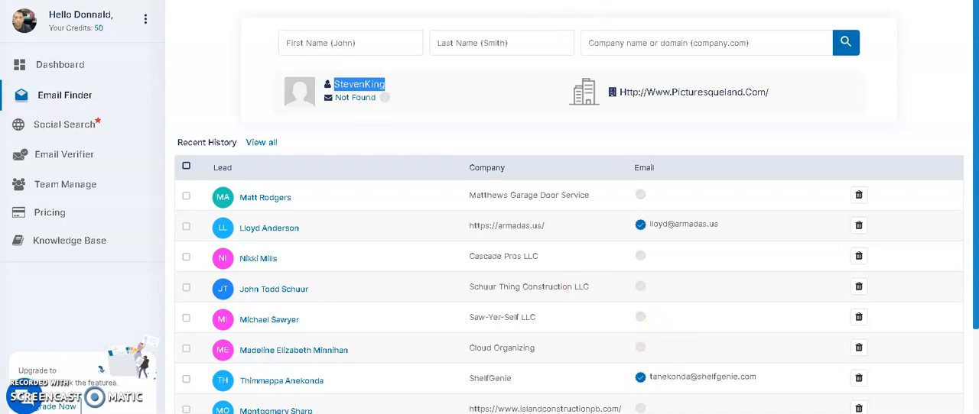
key(alt+Tab)
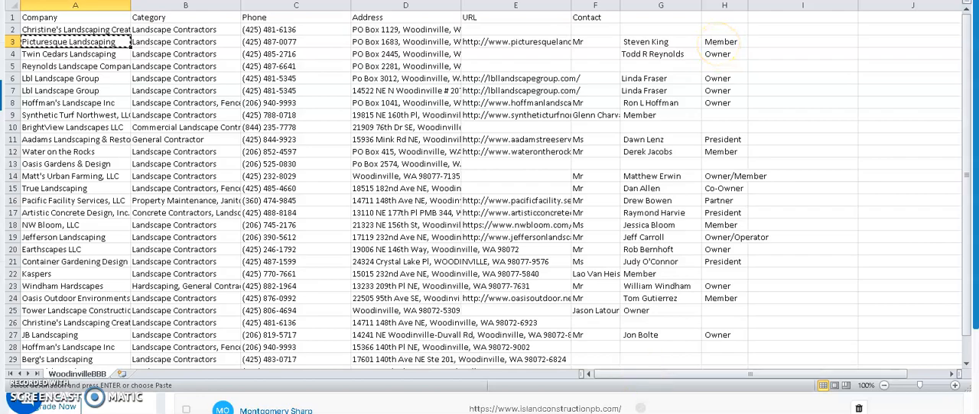
key(alt+Tab)
key(ctrl+Tab)
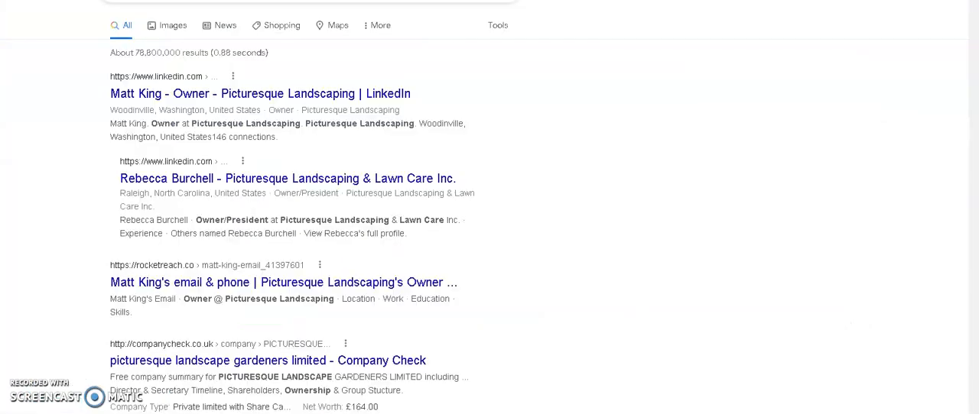
Open the Picturesque Landscaping owner's LinkedIn profile from the results in a new tab and reveal the owner's email addresses with ContactOut
right_click(198, 103)
click(221, 111)
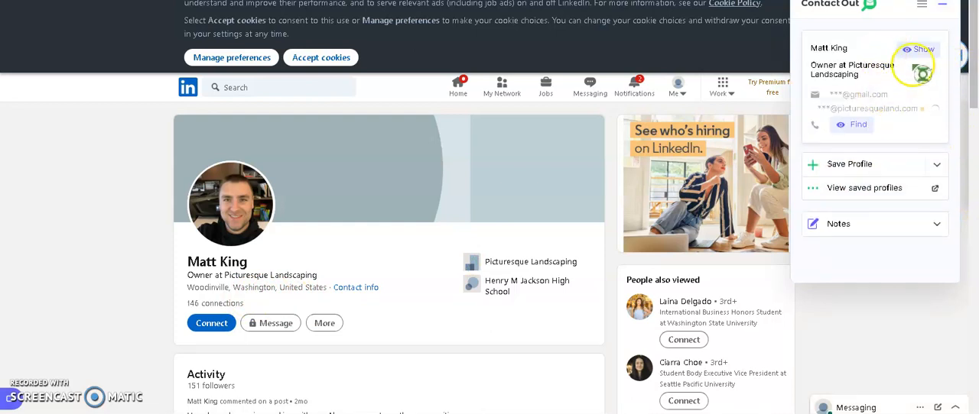
click(919, 51)
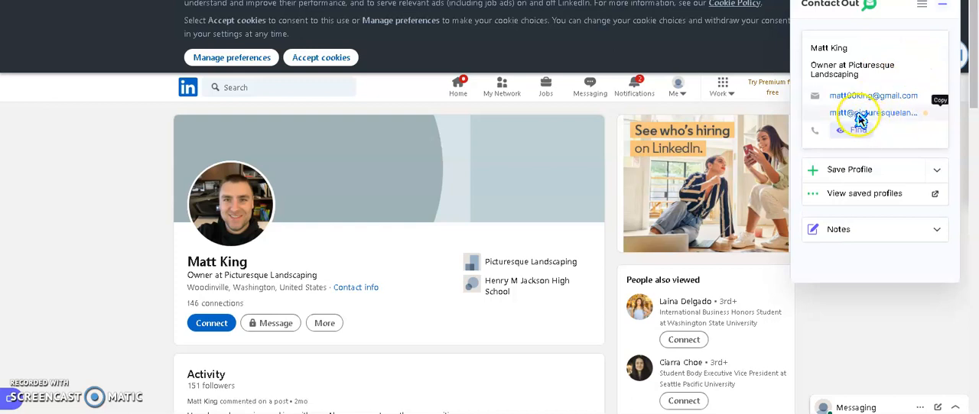
click(945, 14)
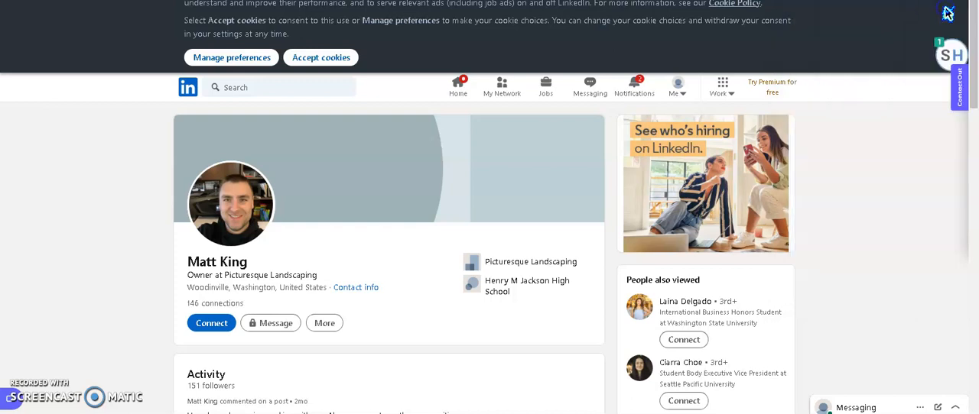
Reveal the Picturesque Landscaping owner's contacts with the SignalHire extension
click(954, 61)
click(925, 233)
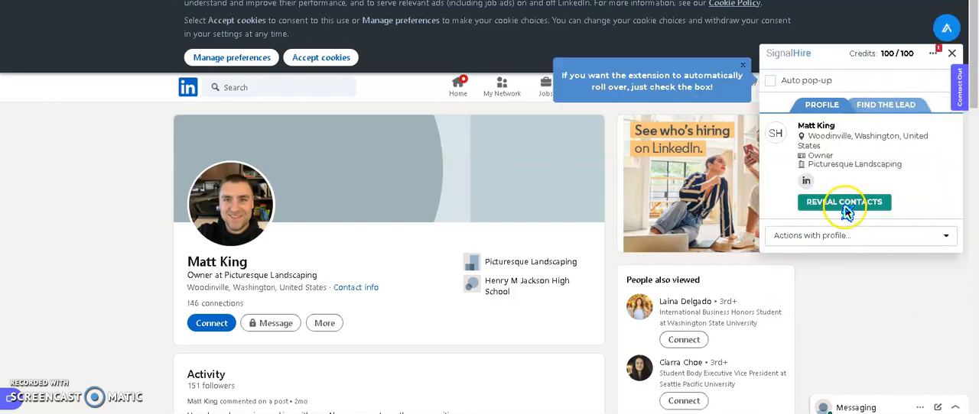
click(844, 203)
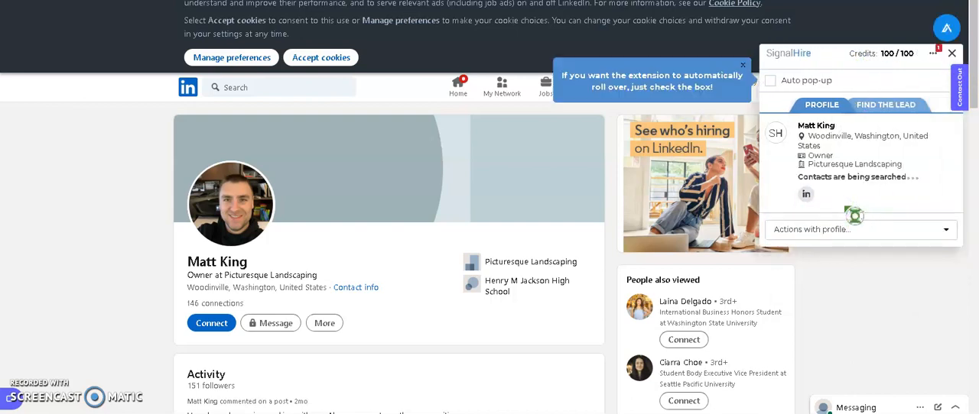